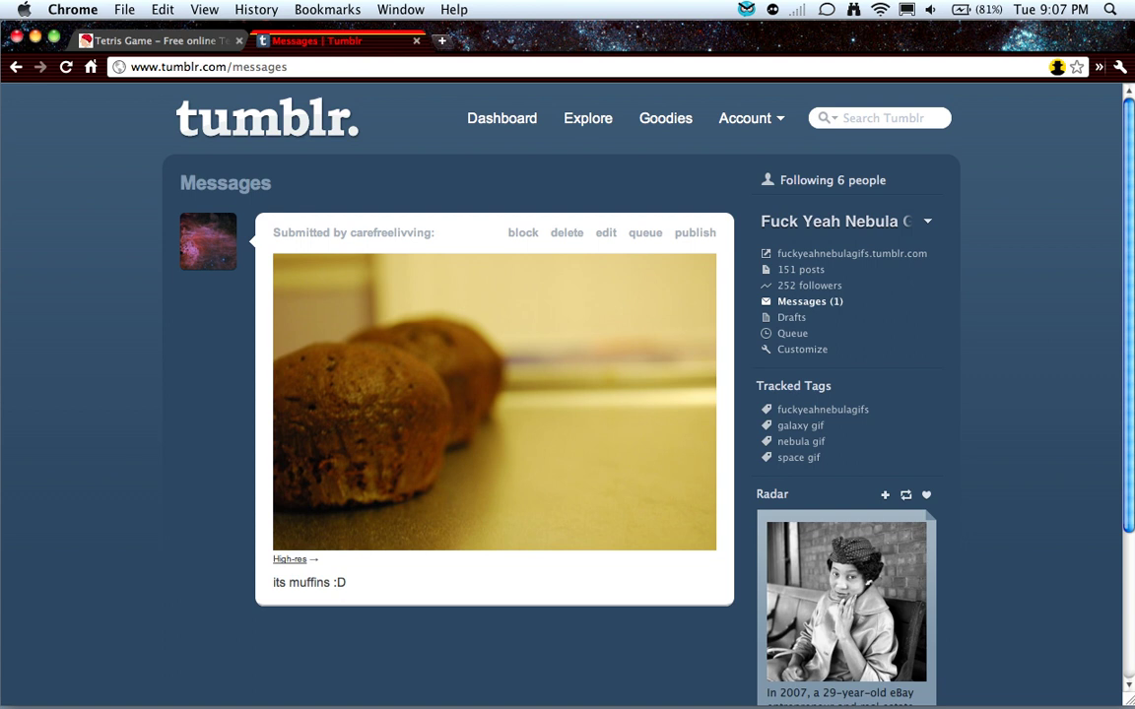
Search Google in Chrome for 'nebulas'.
key("ctrl+Down")
key("ctrl+Up")
type("nebulas")
key("alt+Return")
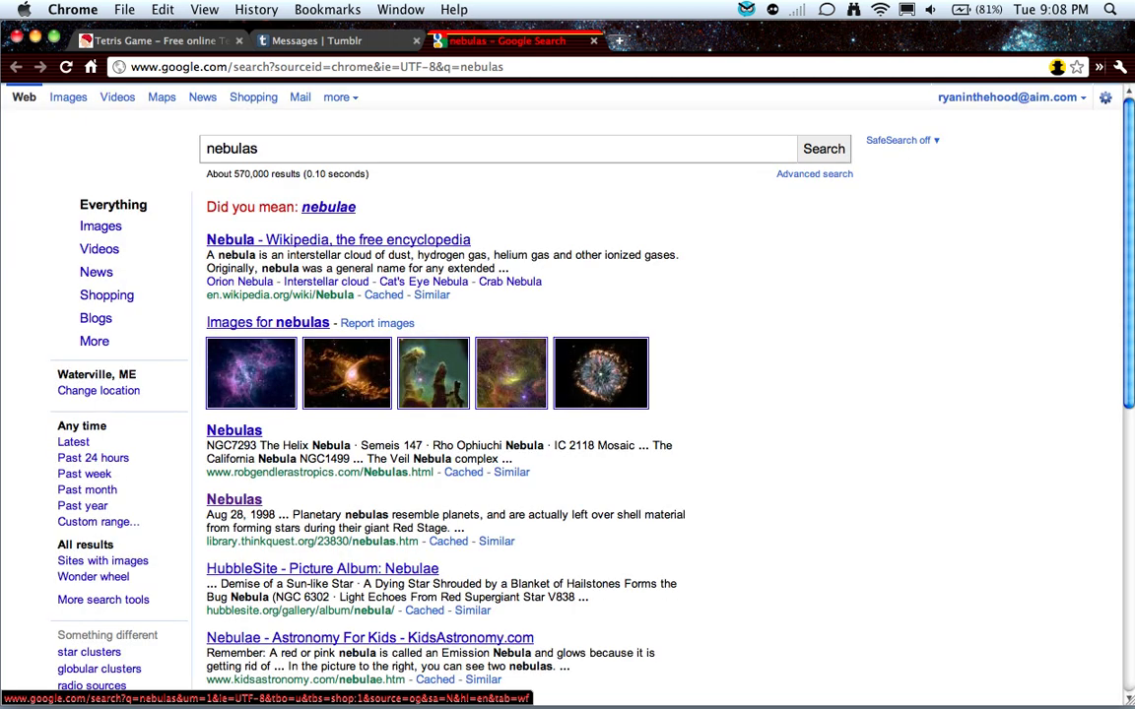
Filter to Images and open the Heart and Soul Nebulas result in its own tab.
left_click(68, 97)
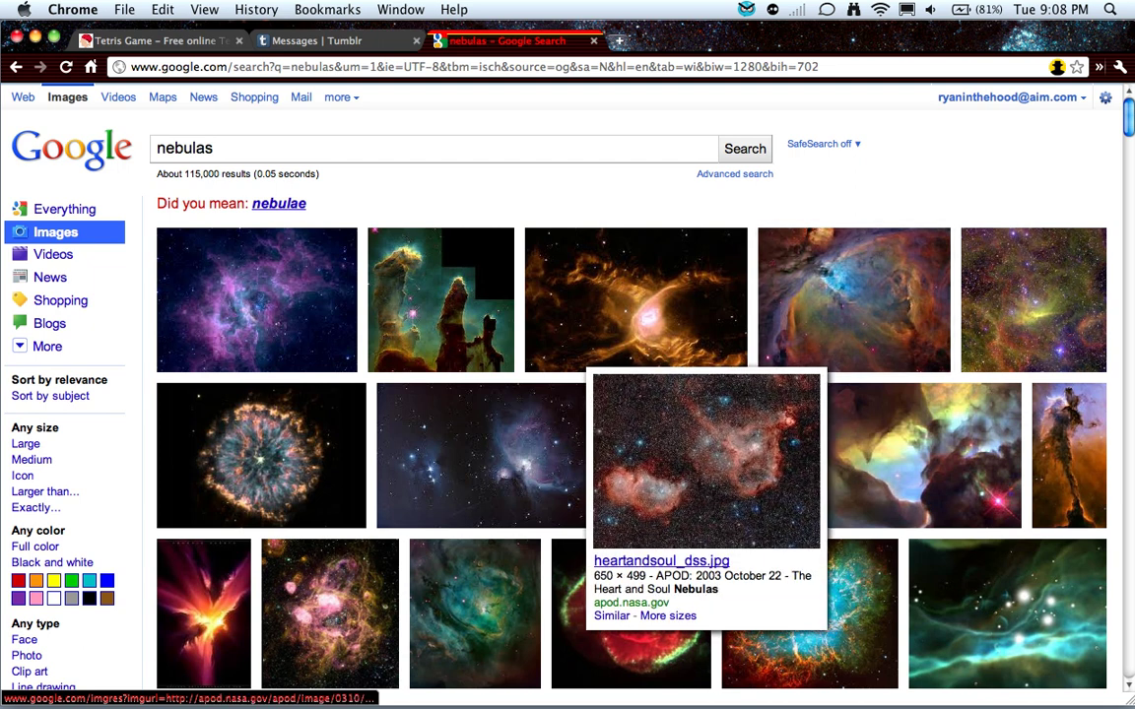
left_click(706, 460, "super")
key("super+shift+bracketright")
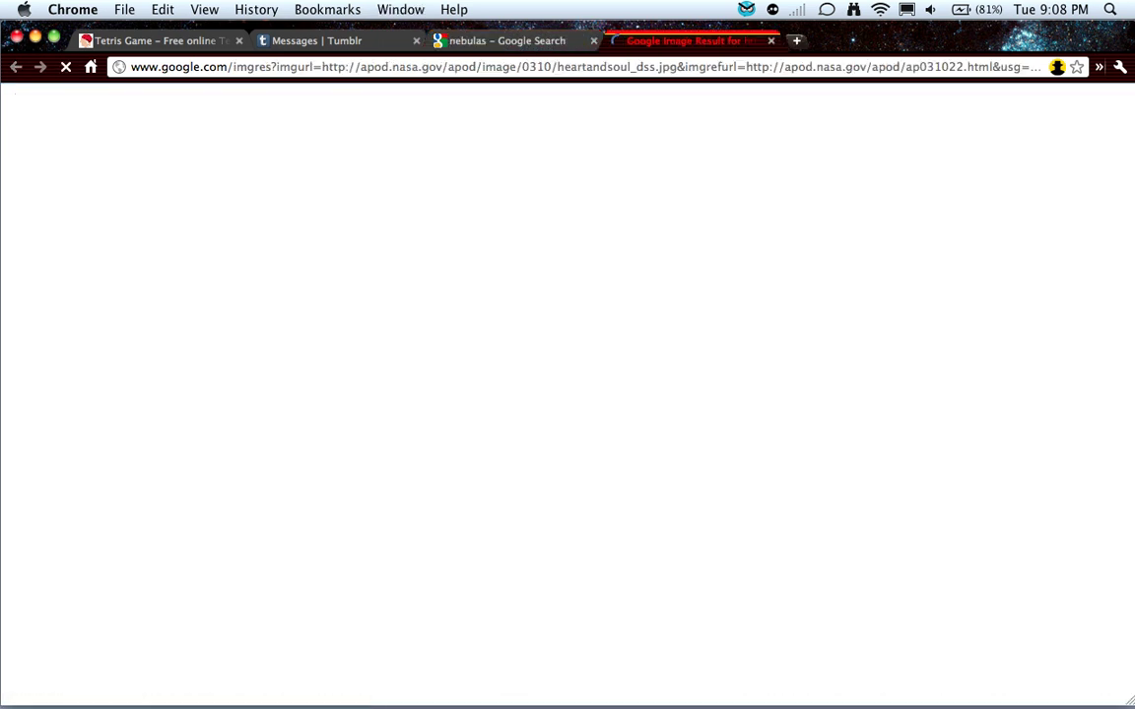
key("ctrl+Down")
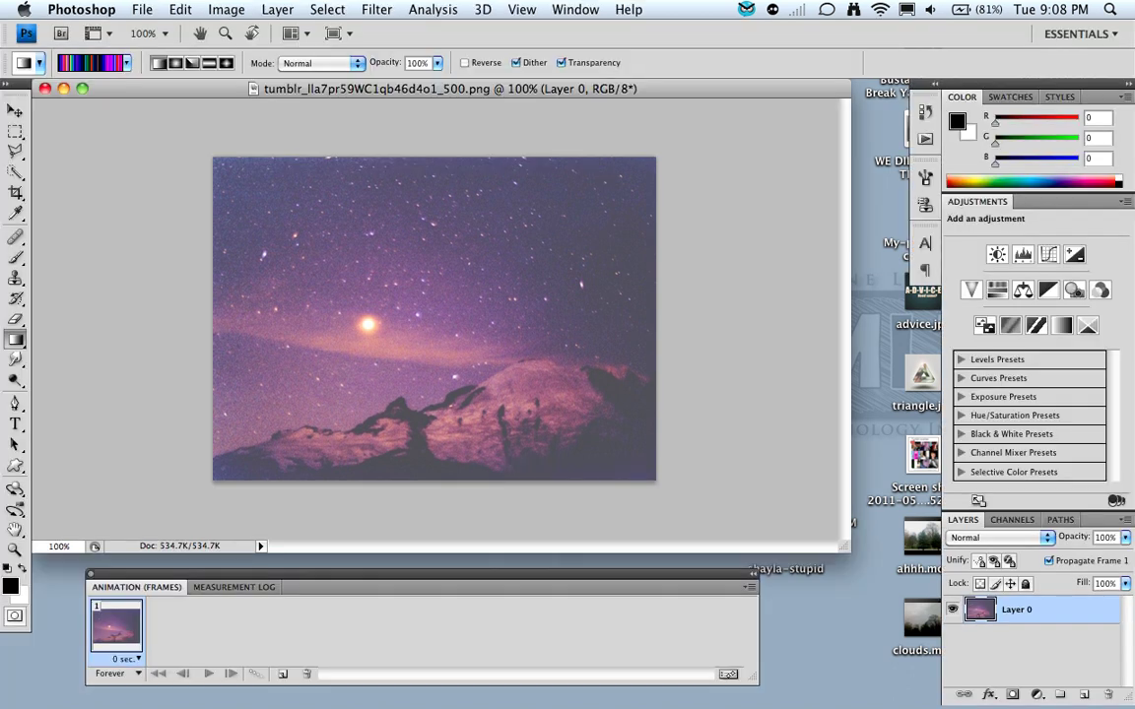
Check the mountain photo's Image Size (500 × 365 px) without changes and return to Chrome.
left_click(226, 9)
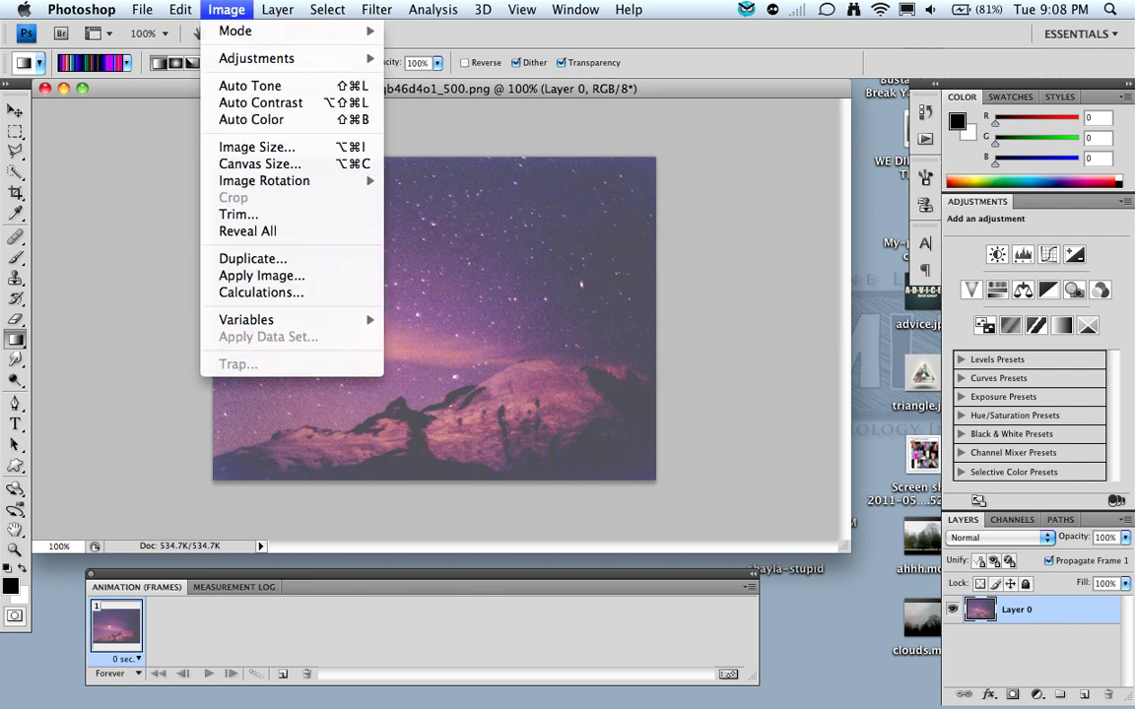
left_click(242, 144)
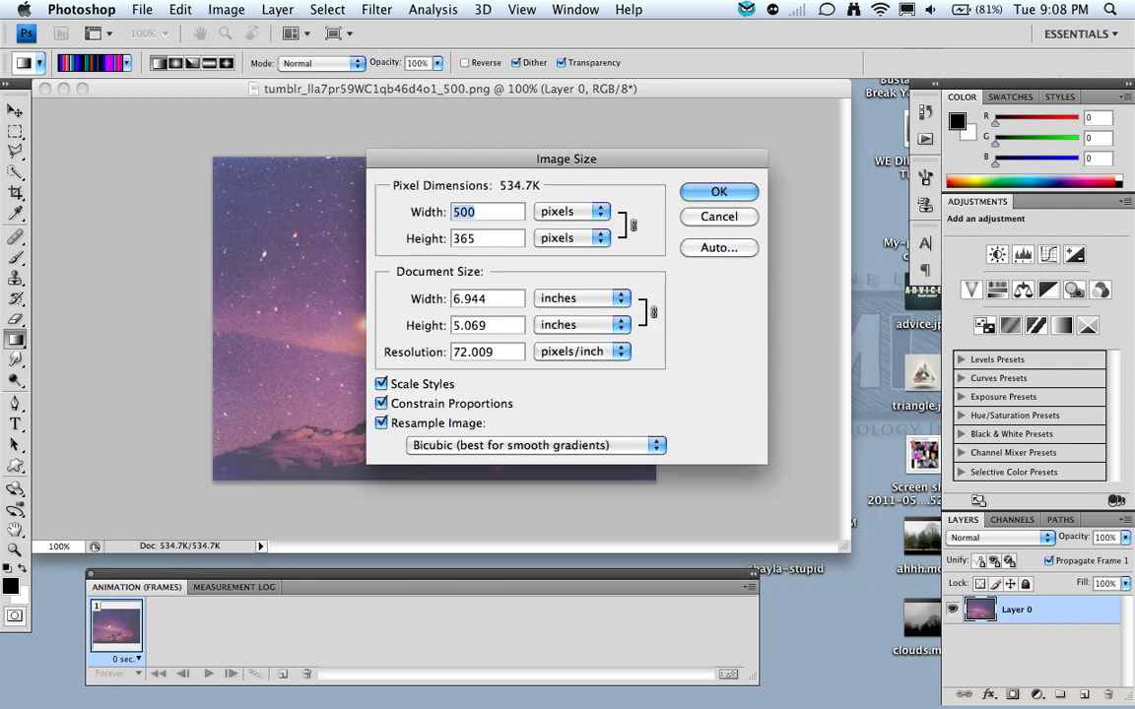
key("Escape")
key("ctrl+Up")
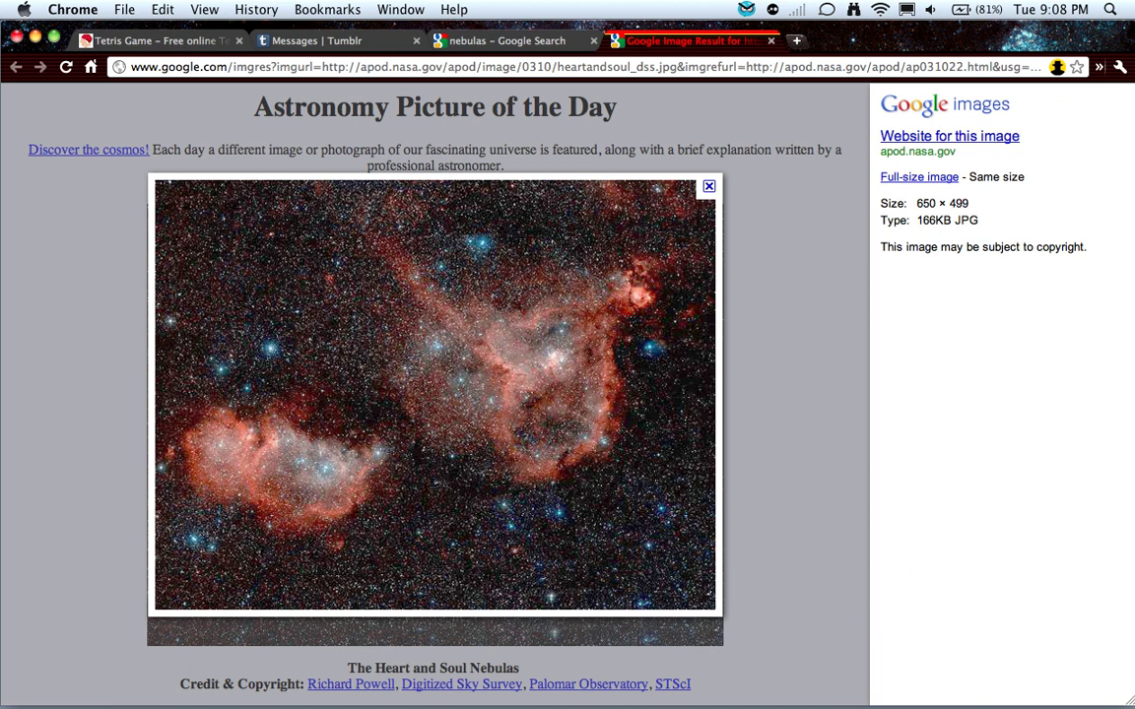
Drag the Heart and Soul Nebulas image from Chrome over the Photoshop document.
key("ctrl+Right")
left_click_drag(591, 443, 604, 458)
key("ctrl+Down")
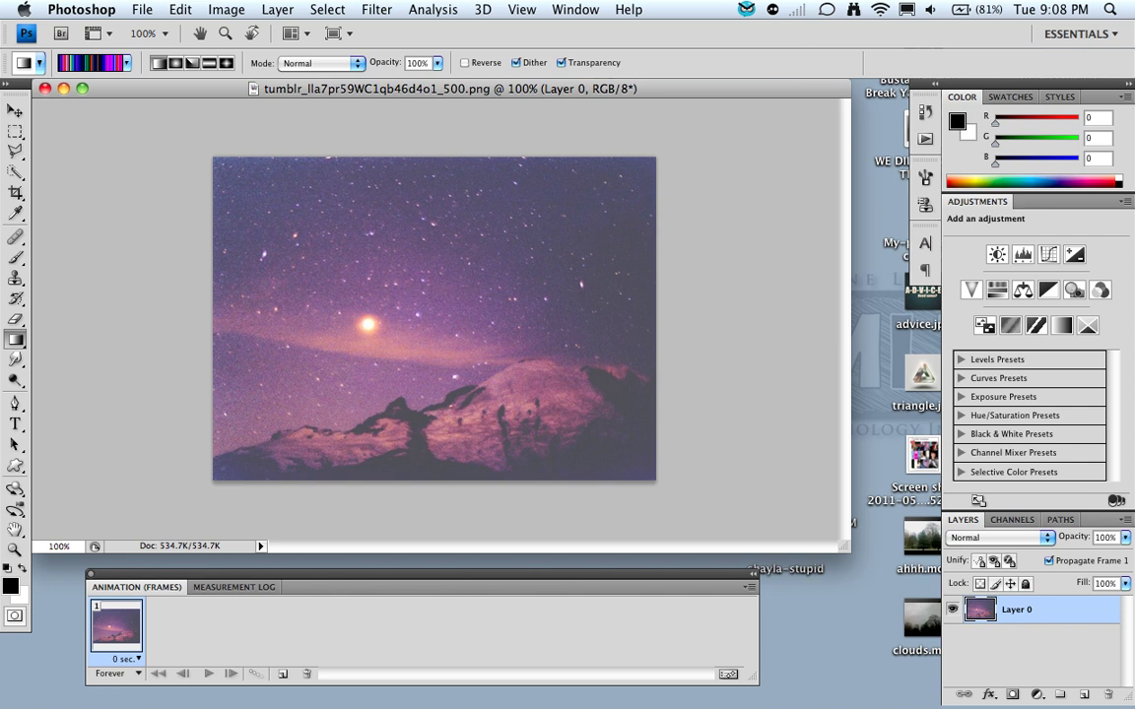
Place the Heart and Soul nebula as Layer 1, moved and scaled to 75%.
key("super+v")
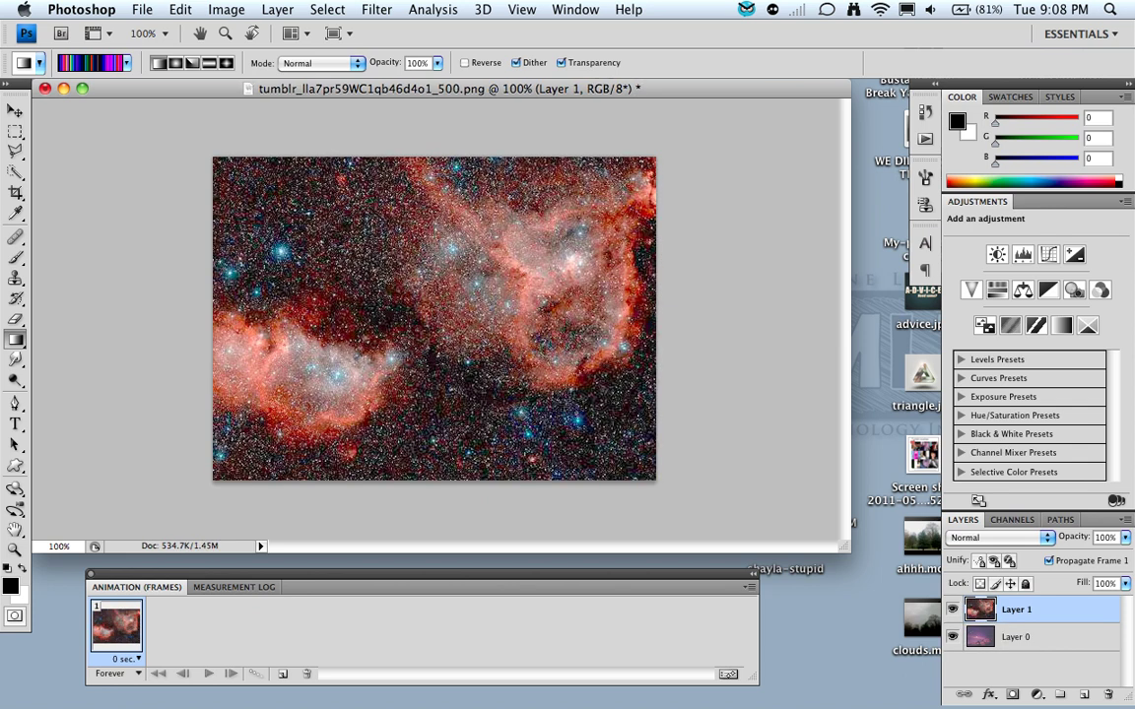
key("super+t")
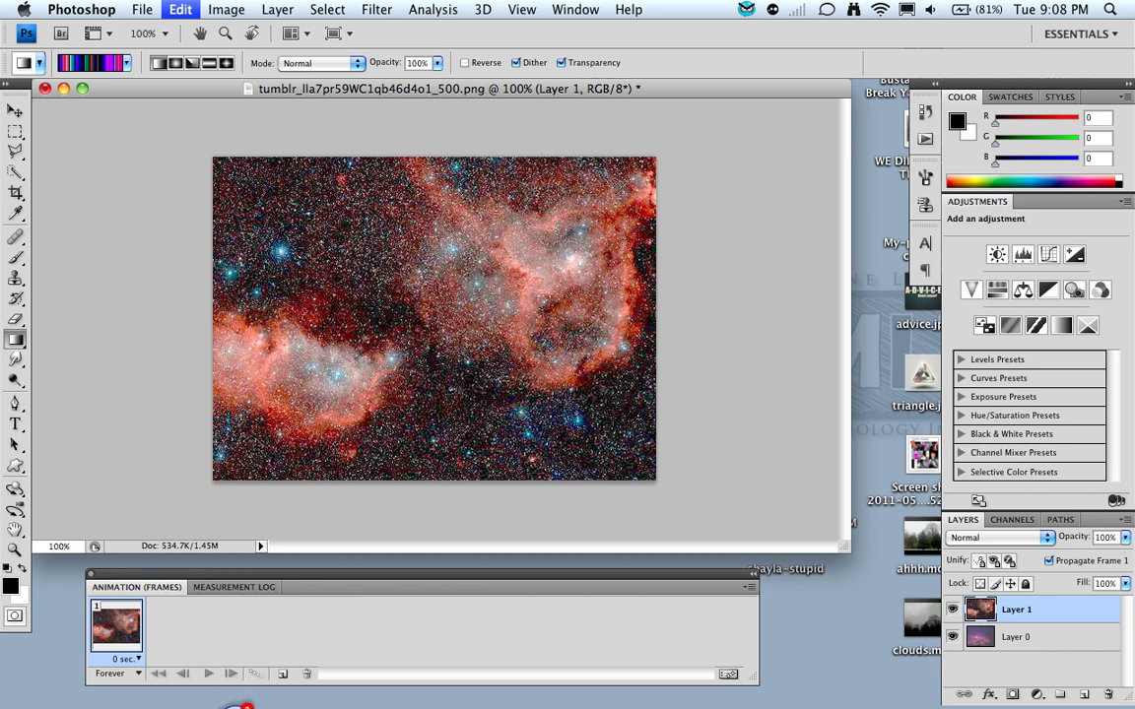
left_click_drag(450, 309, 425, 407)
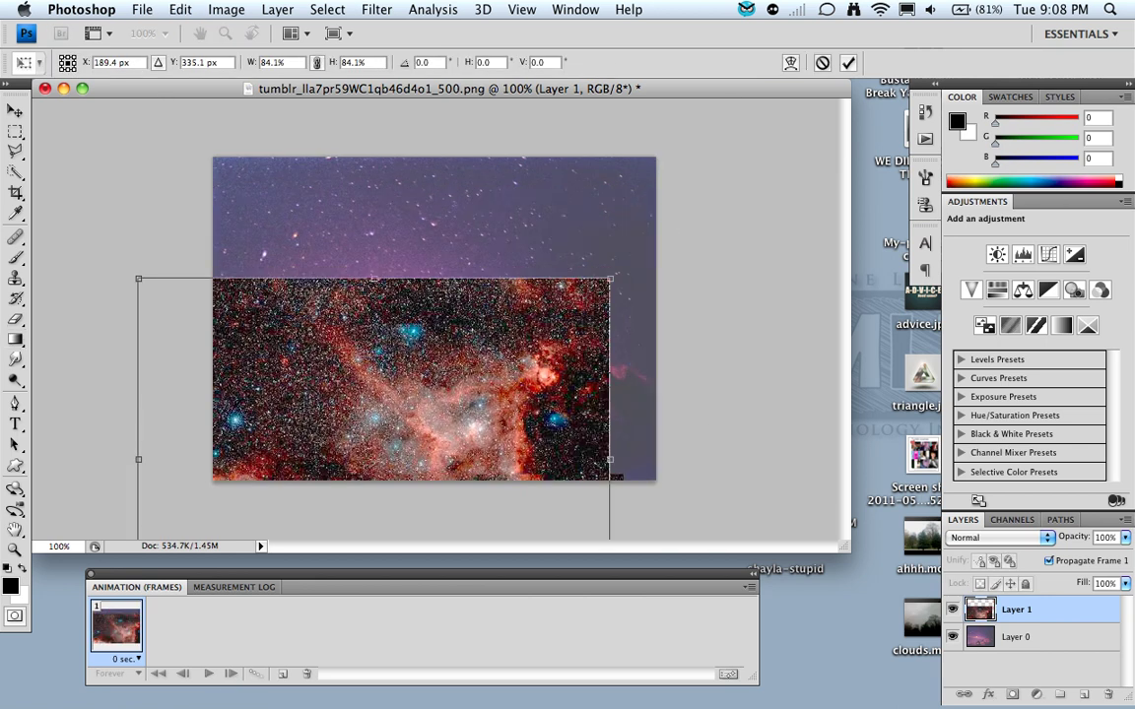
mouse_move(426, 369)
left_mouse_down()
mouse_move(474, 291)
mouse_move(428, 306)
left_mouse_up()
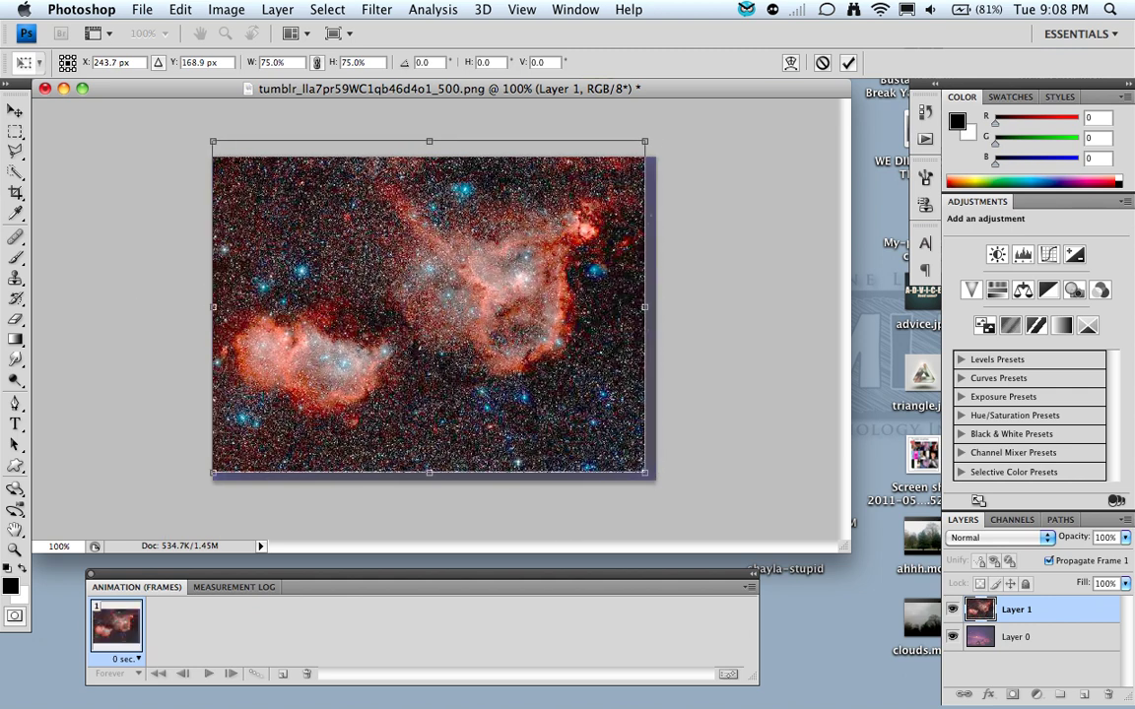
key("Return")
key("g")
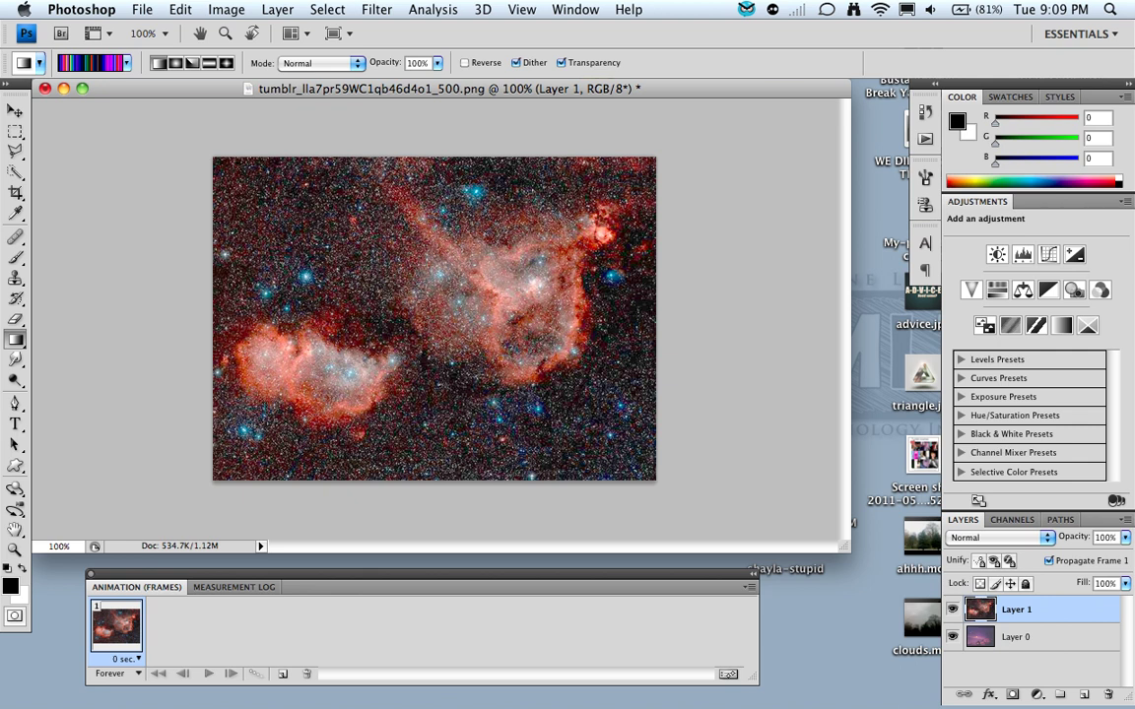
Set Layer 1's blend mode to Soft Light, after briefly trying Overlay.
left_click(994, 536)
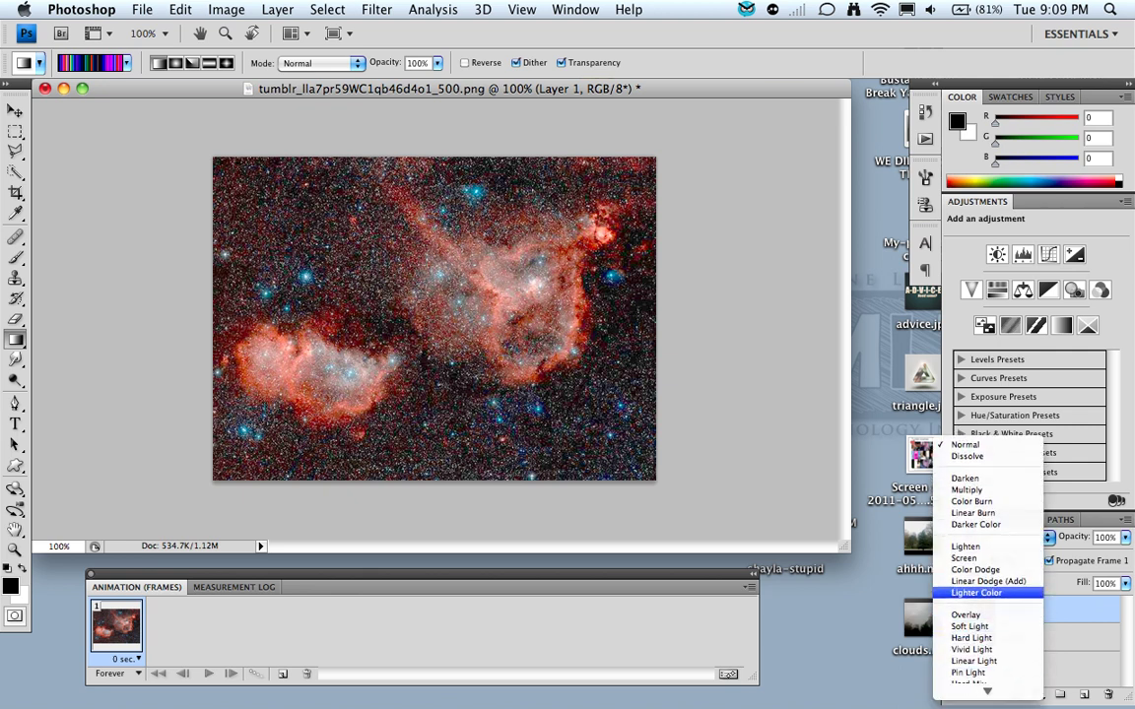
left_click(966, 615)
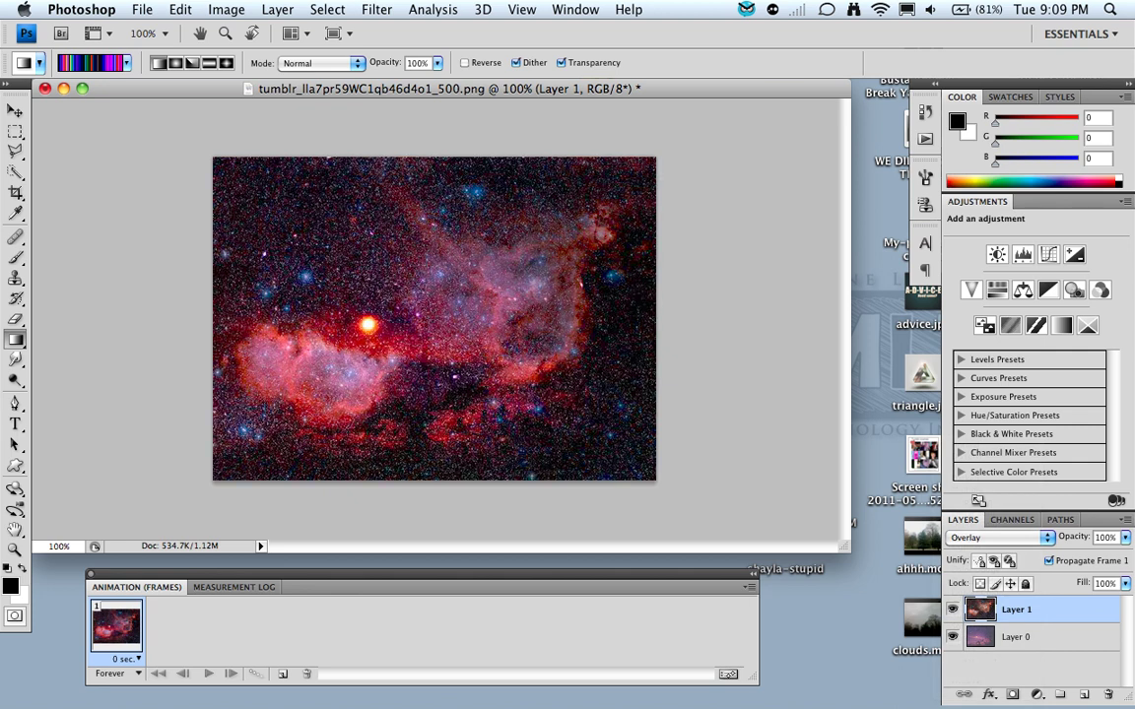
left_click(995, 537)
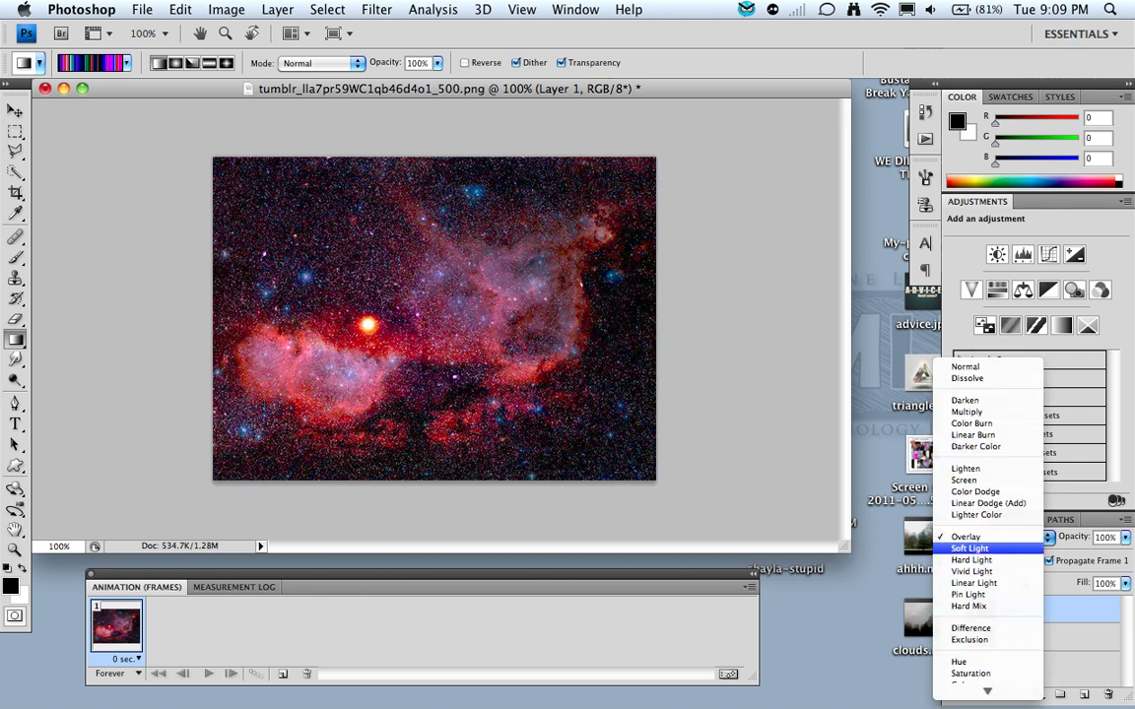
left_click(985, 548)
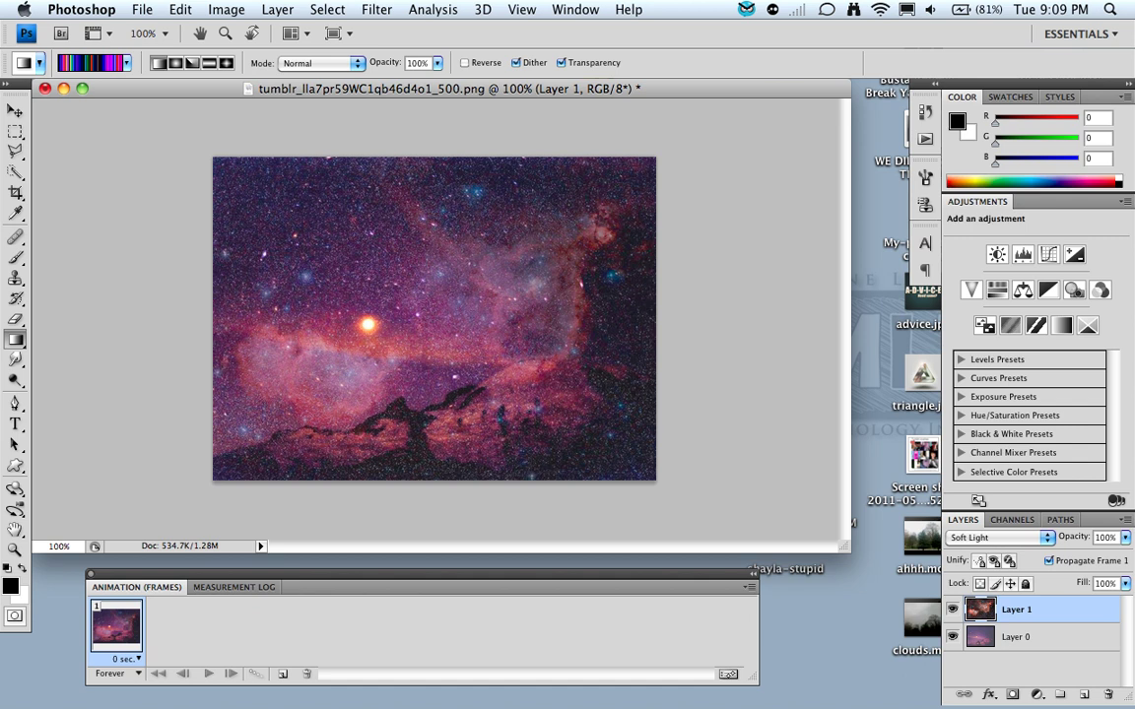
Close the Heart nebula tab, open the Orion nebula full-size, and drag it into Photoshop.
key("ctrl+Left")
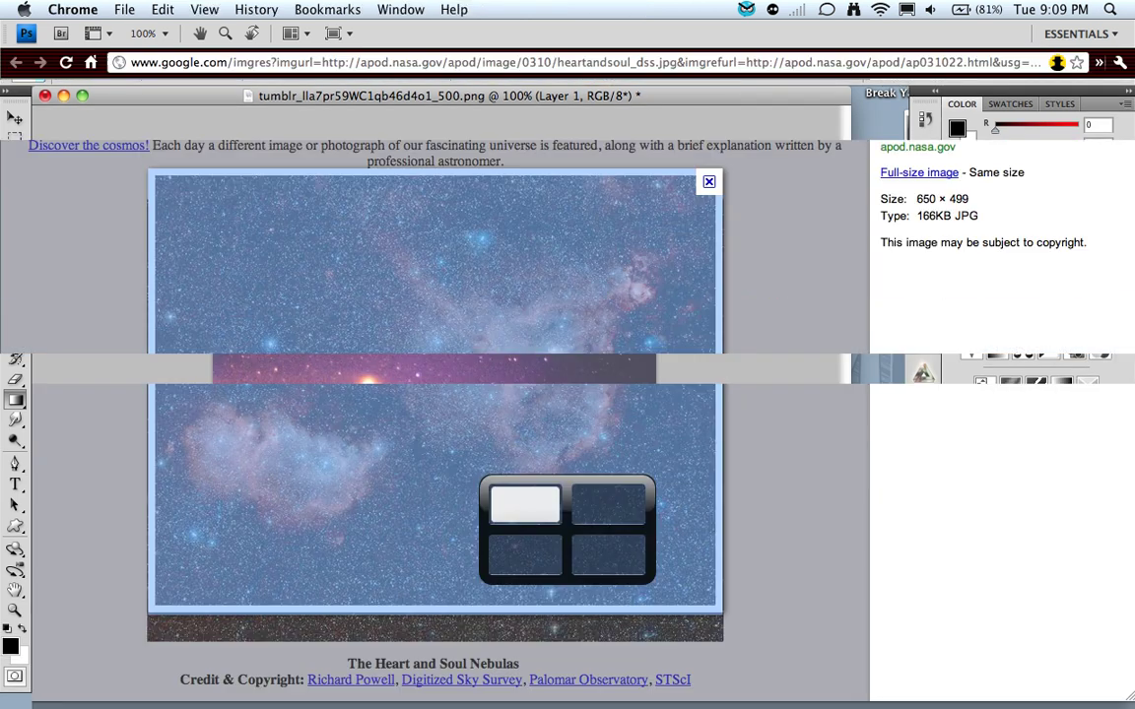
key("super+w")
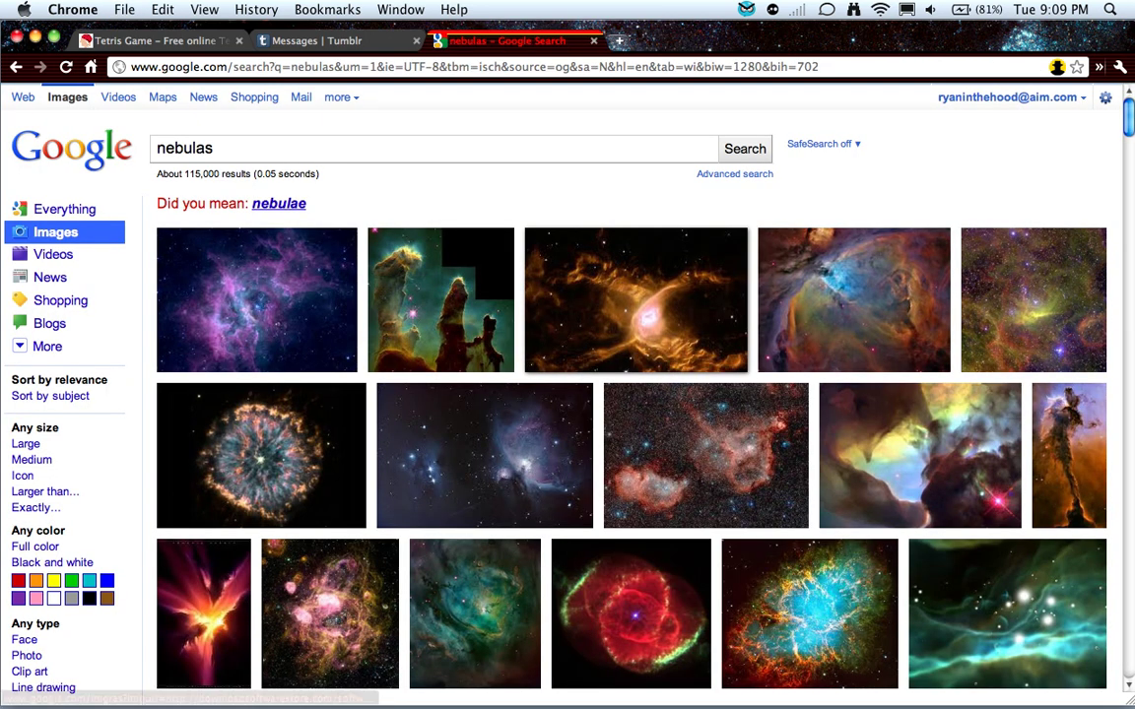
left_click(842, 305)
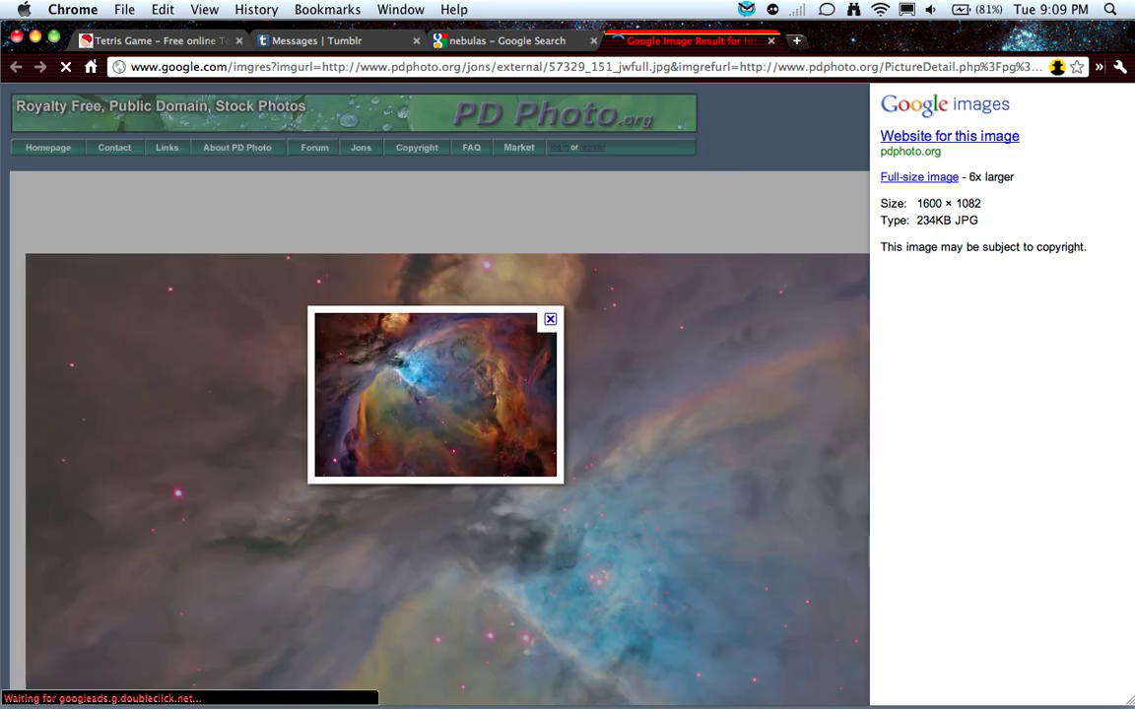
left_click(550, 319)
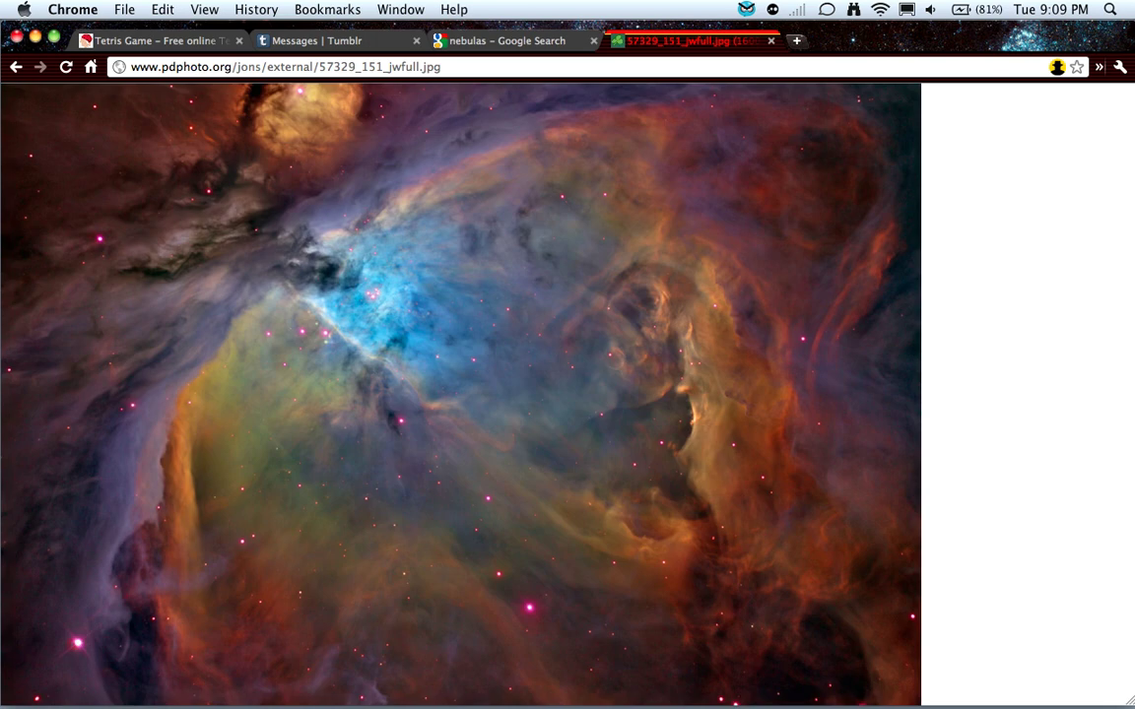
left_click_drag(443, 394, 635, 434)
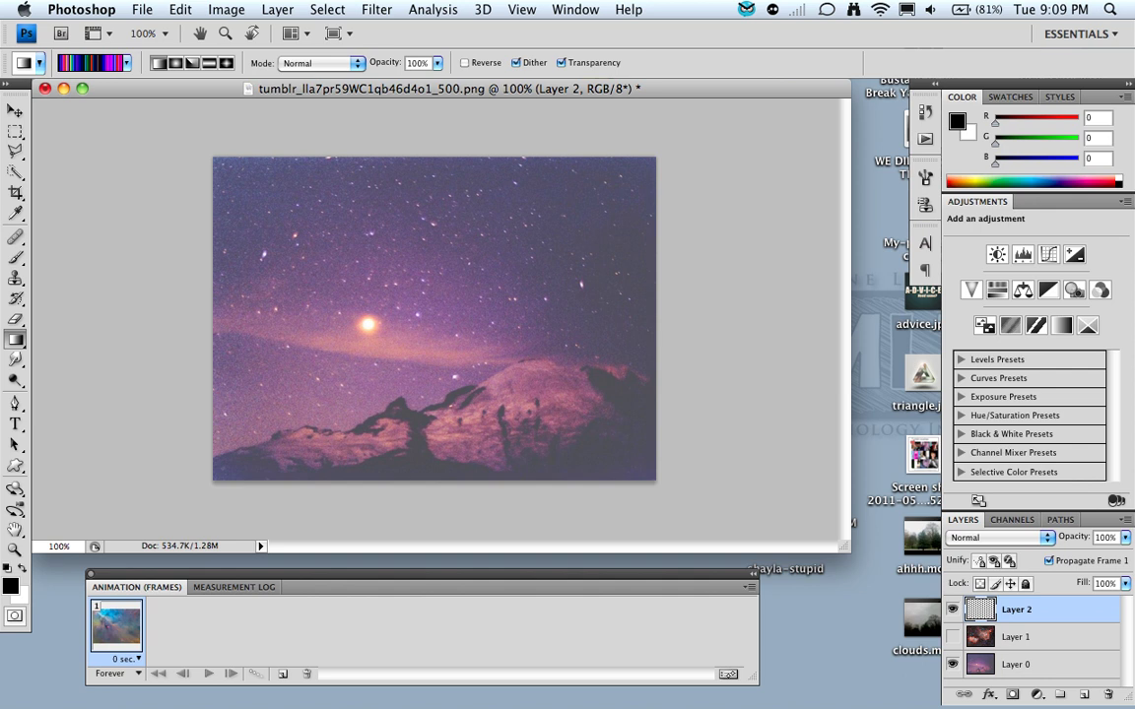
Move and scale the Orion nebula on Layer 2 to cover the whole canvas.
key("ctrl+t")
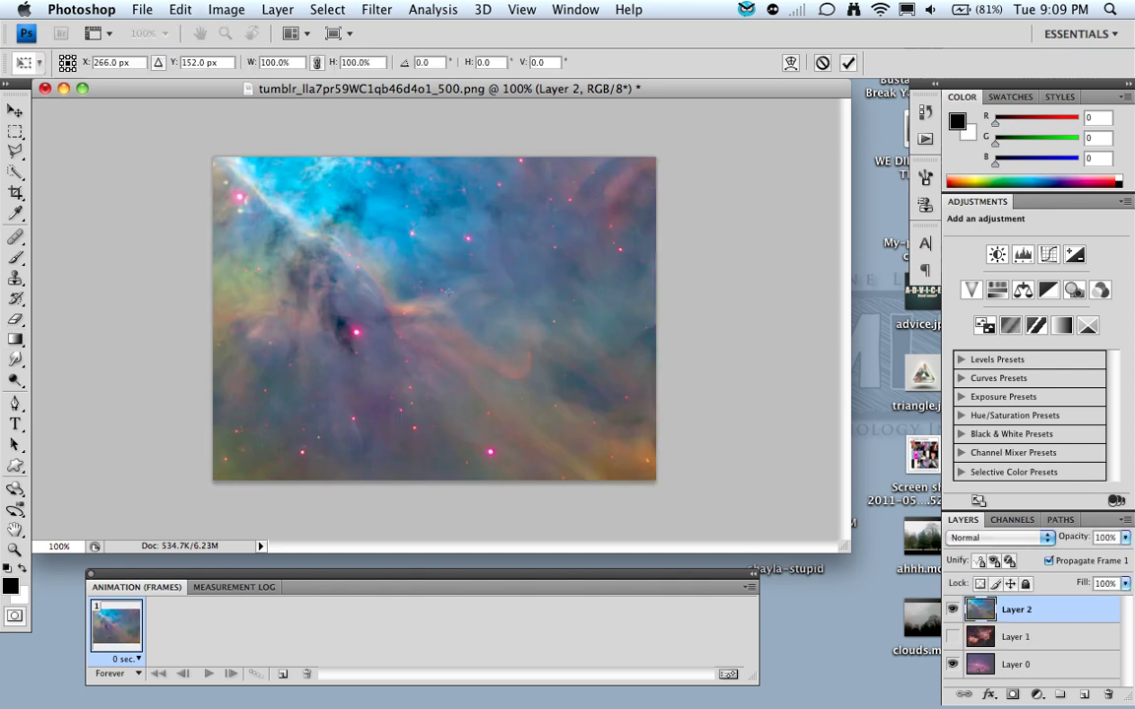
mouse_move(422, 271)
left_mouse_down()
mouse_move(682, 481)
mouse_move(793, 606)
left_mouse_up()
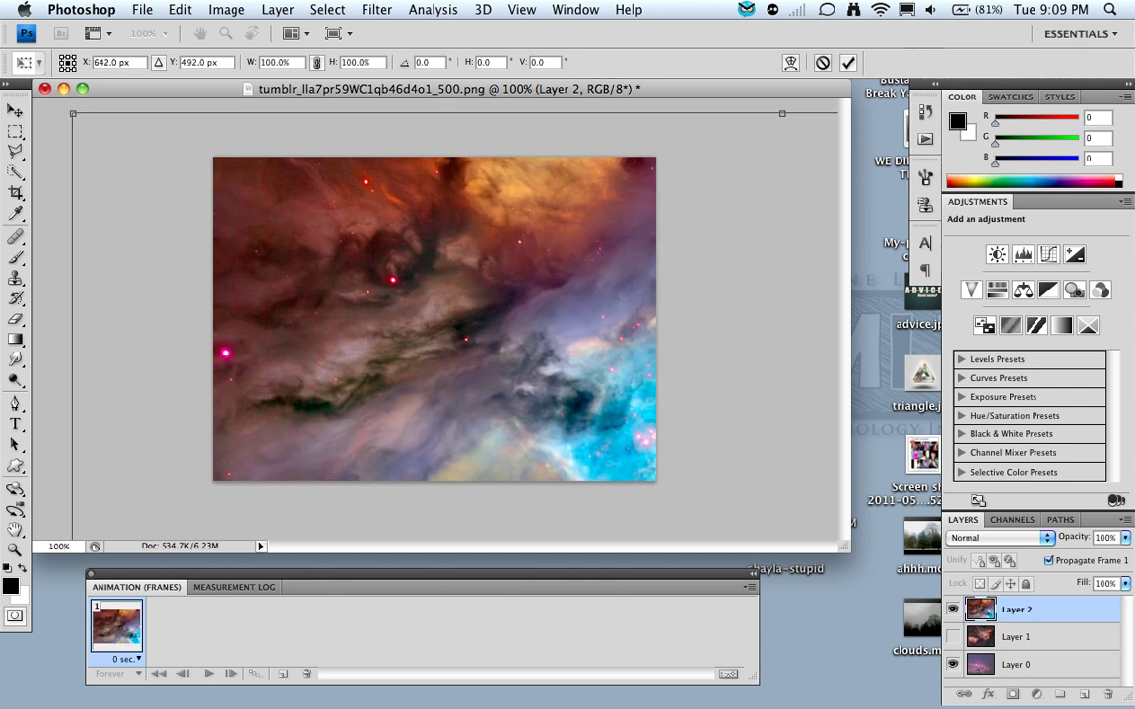
left_click_drag(72, 114, 616, 481)
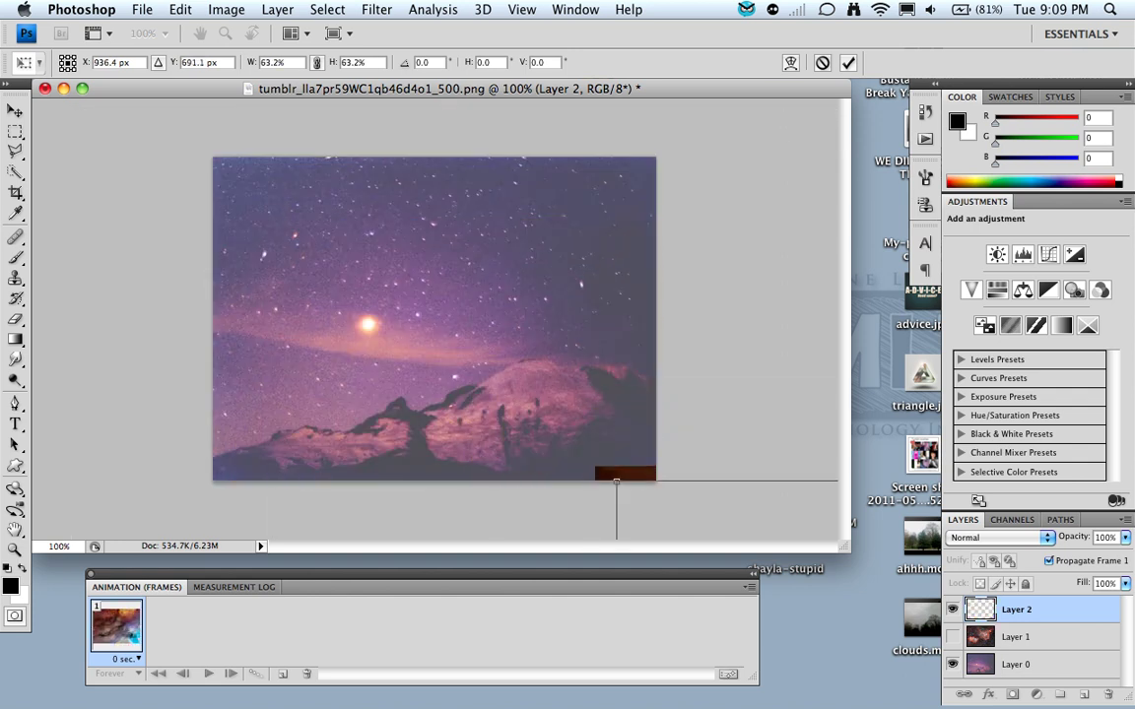
mouse_move(689, 512)
left_mouse_down()
mouse_move(167, 171)
mouse_move(666, 528)
mouse_move(212, 168)
mouse_move(227, 168)
left_mouse_up()
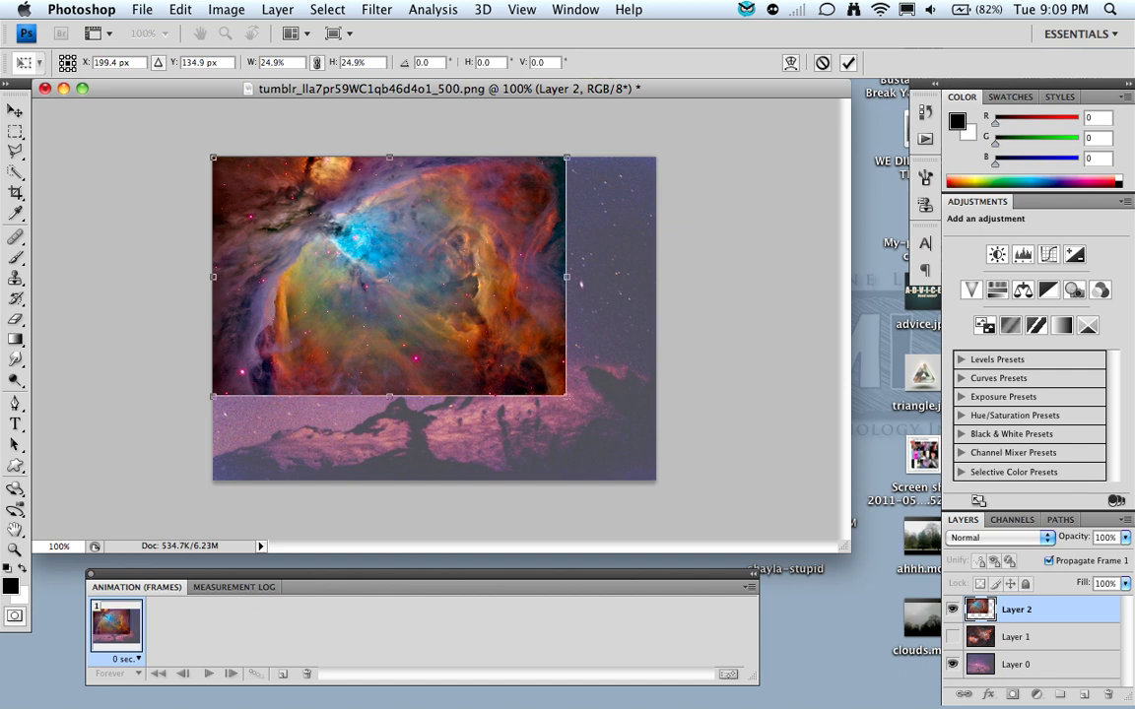
left_click_drag(566, 395, 696, 484)
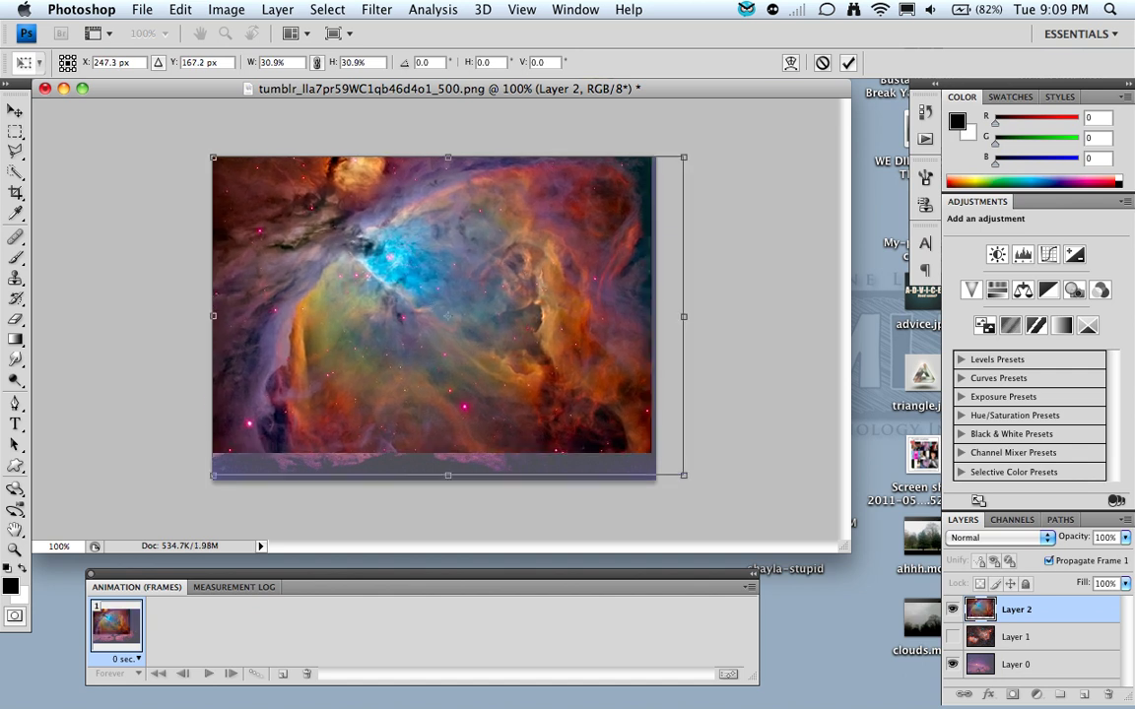
key("Return")
key("g")
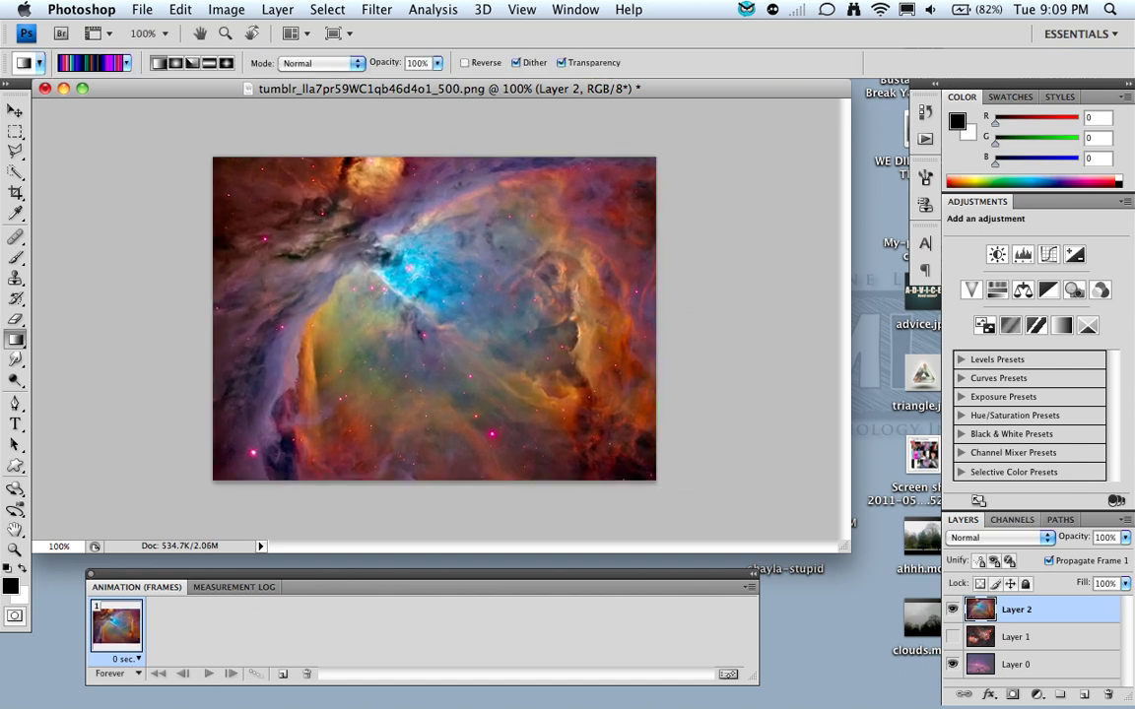
Set Layer 2's blend mode to Soft Light.
left_click(995, 537)
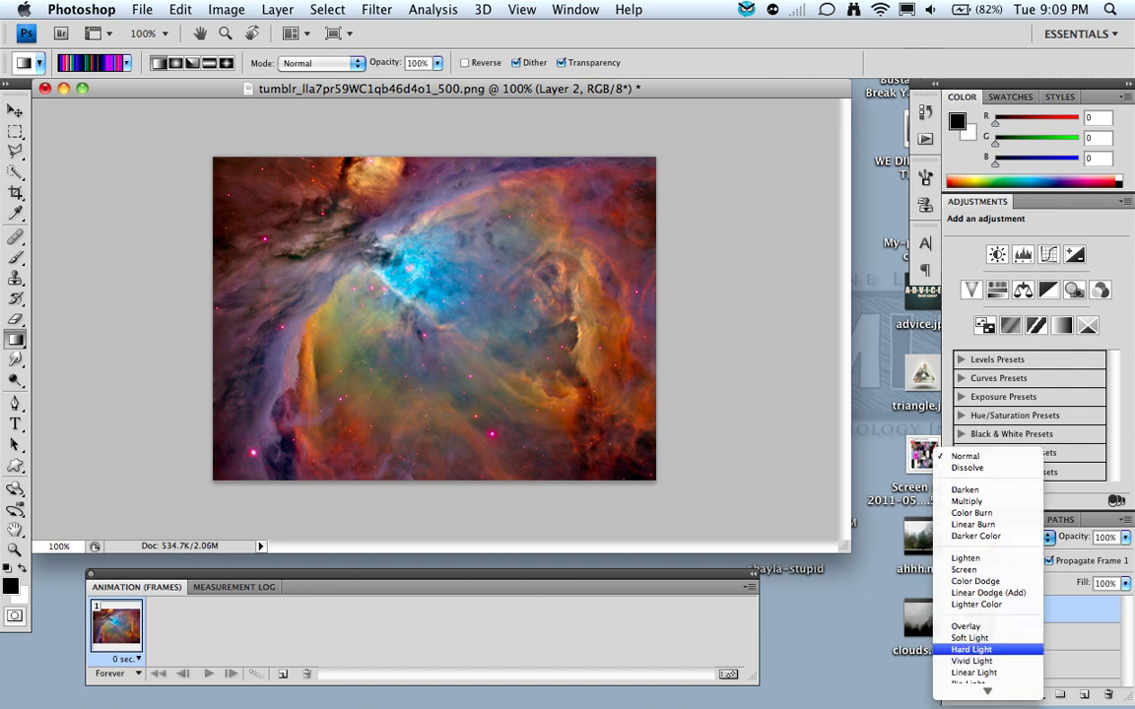
left_click(975, 638)
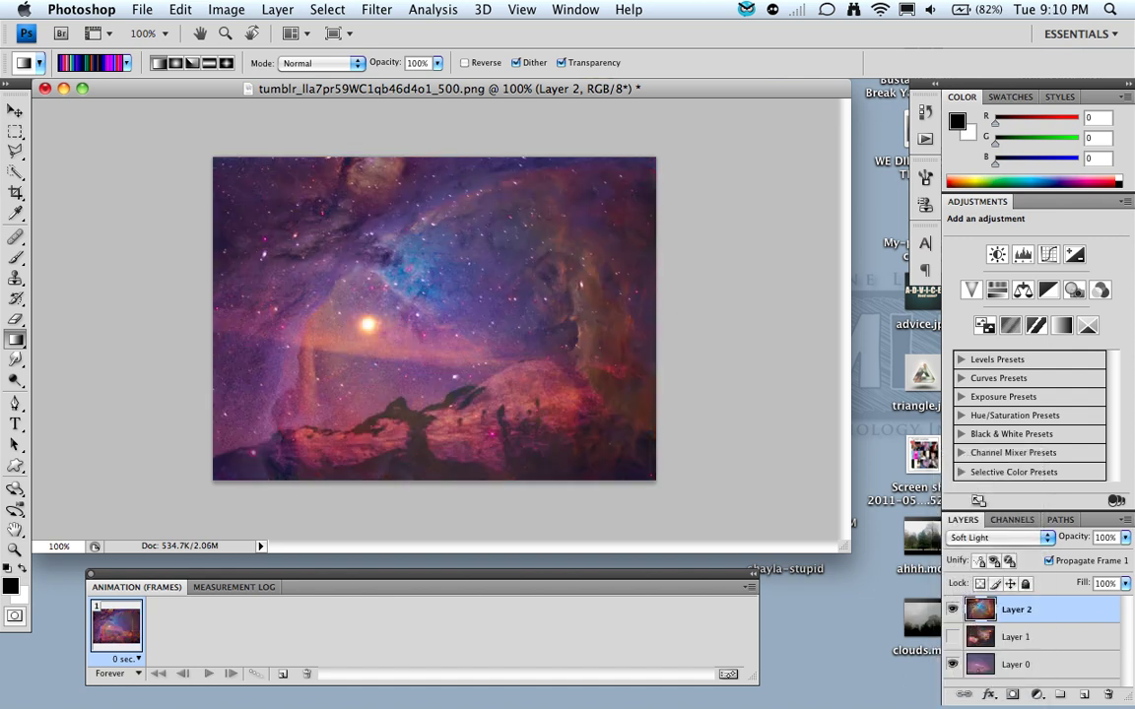
key("ctrl+Up")
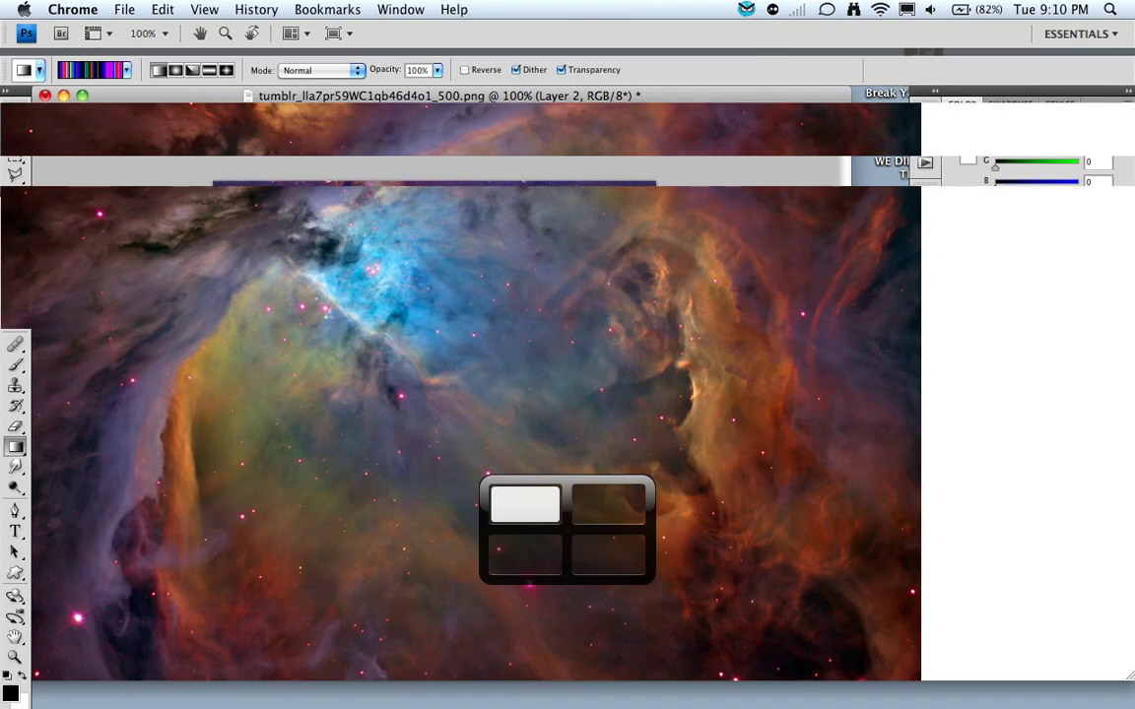
Open the ngc2170_croman and howtogeek nebula results in new tabs.
scroll(857, 296, "down", 5)
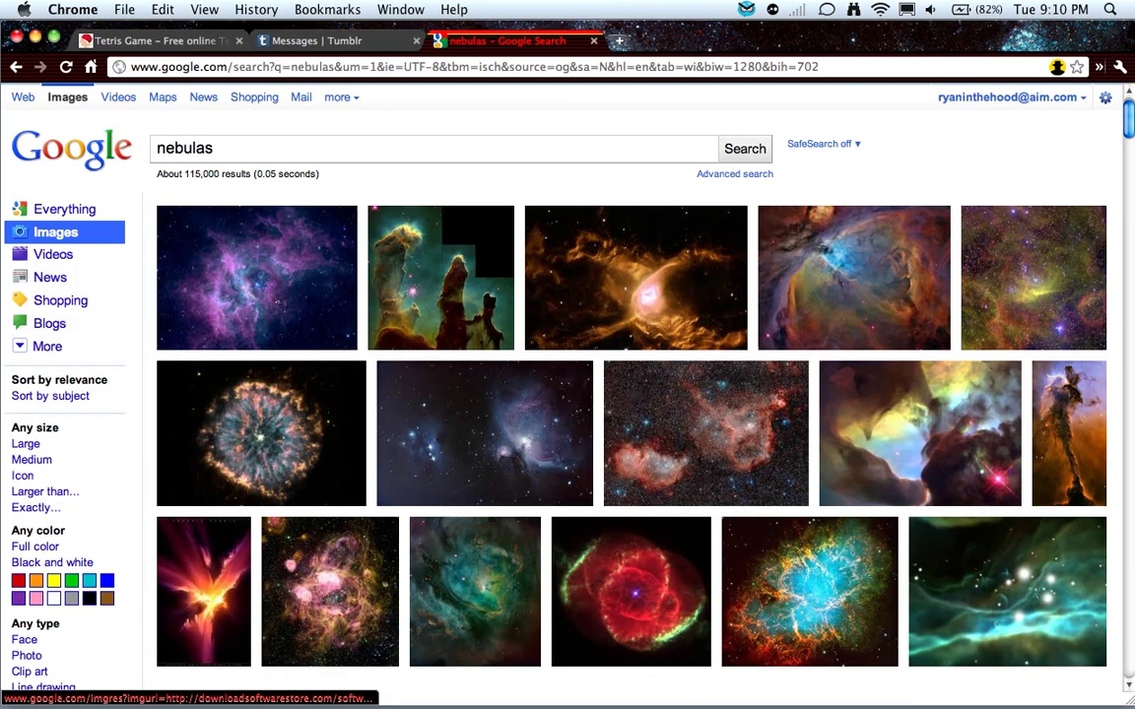
scroll(631, 443, "down", 3)
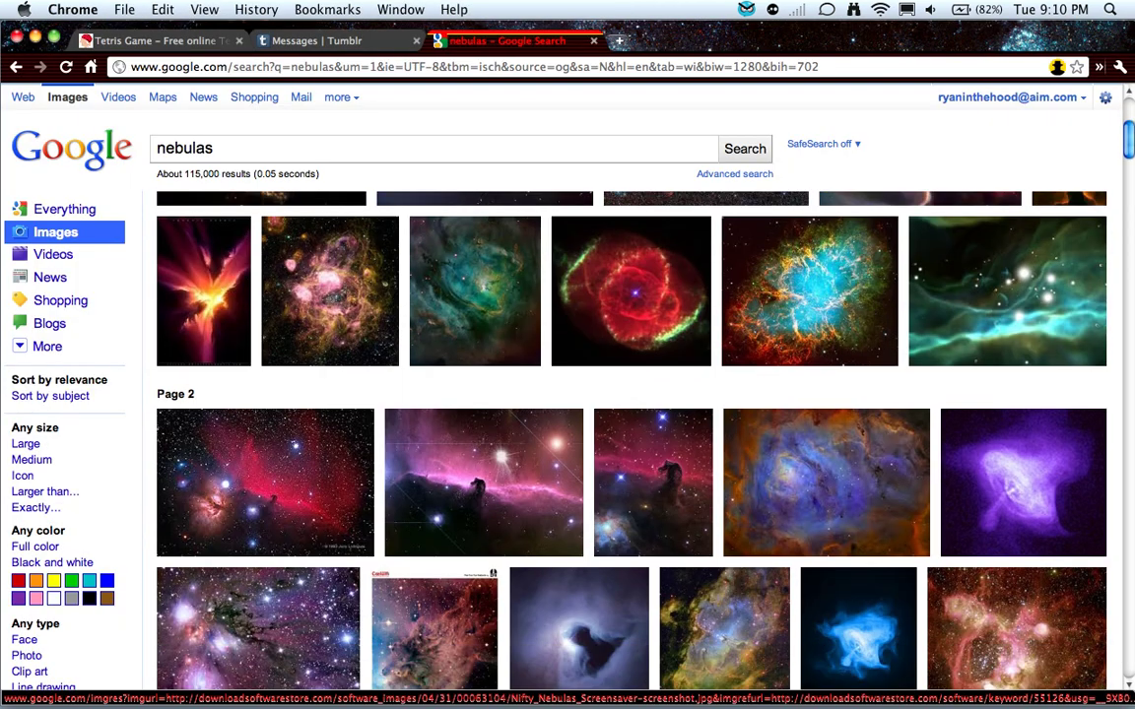
scroll(265, 295, "down", 2)
scroll(266, 296, "down", 3)
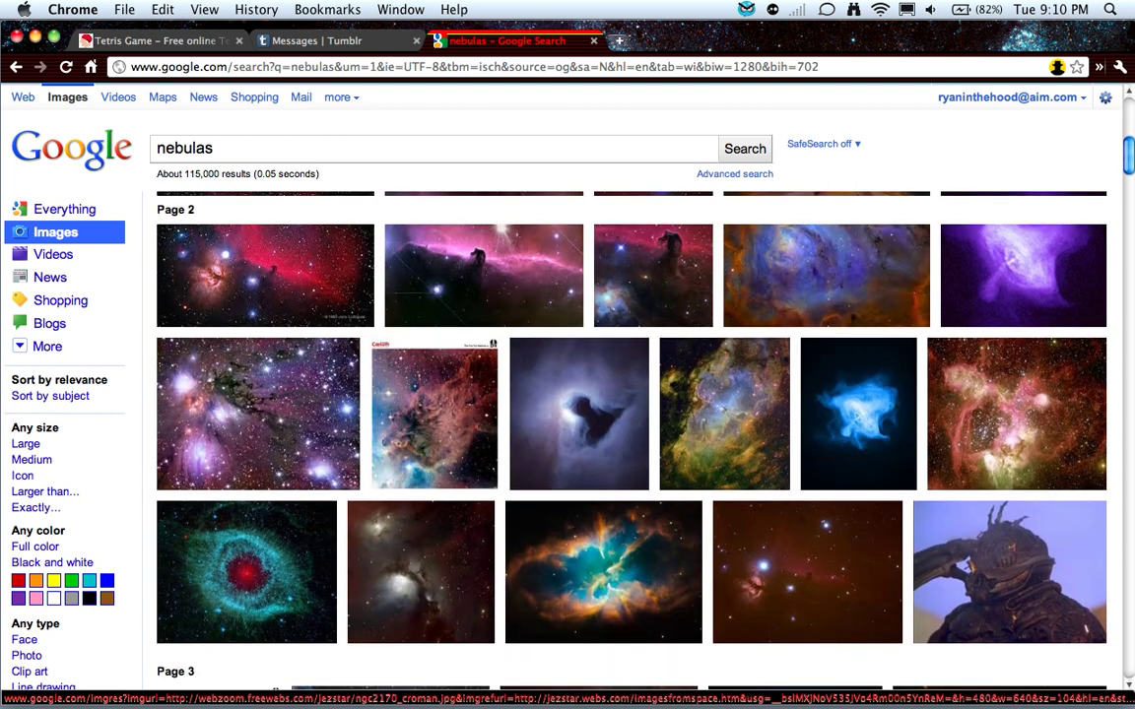
middle_click(258, 414)
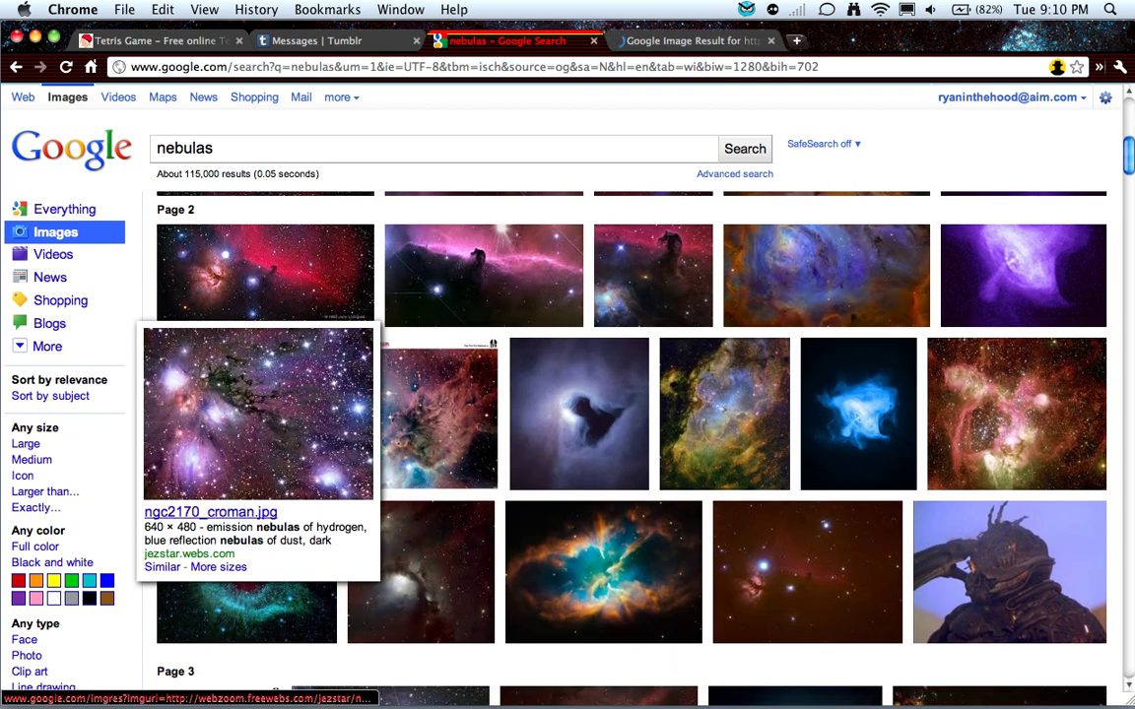
middle_click(246, 572)
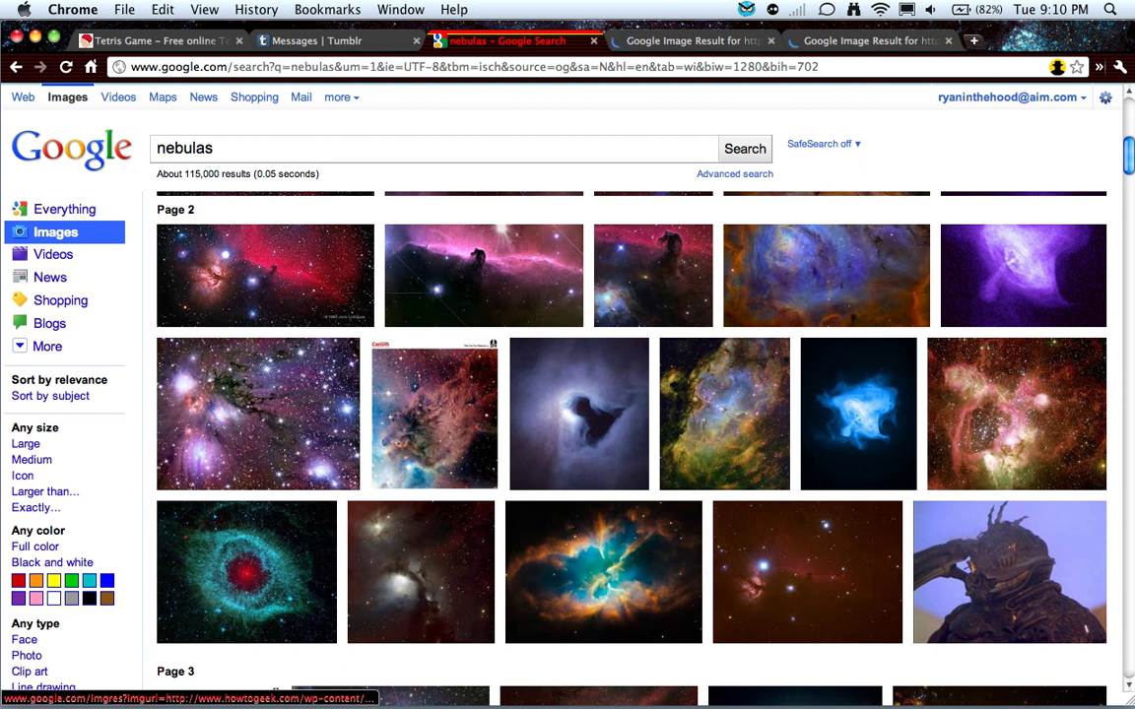
Open the trifid-nebula result further down the results and switch to the next tab.
scroll(247, 414, "down", 3)
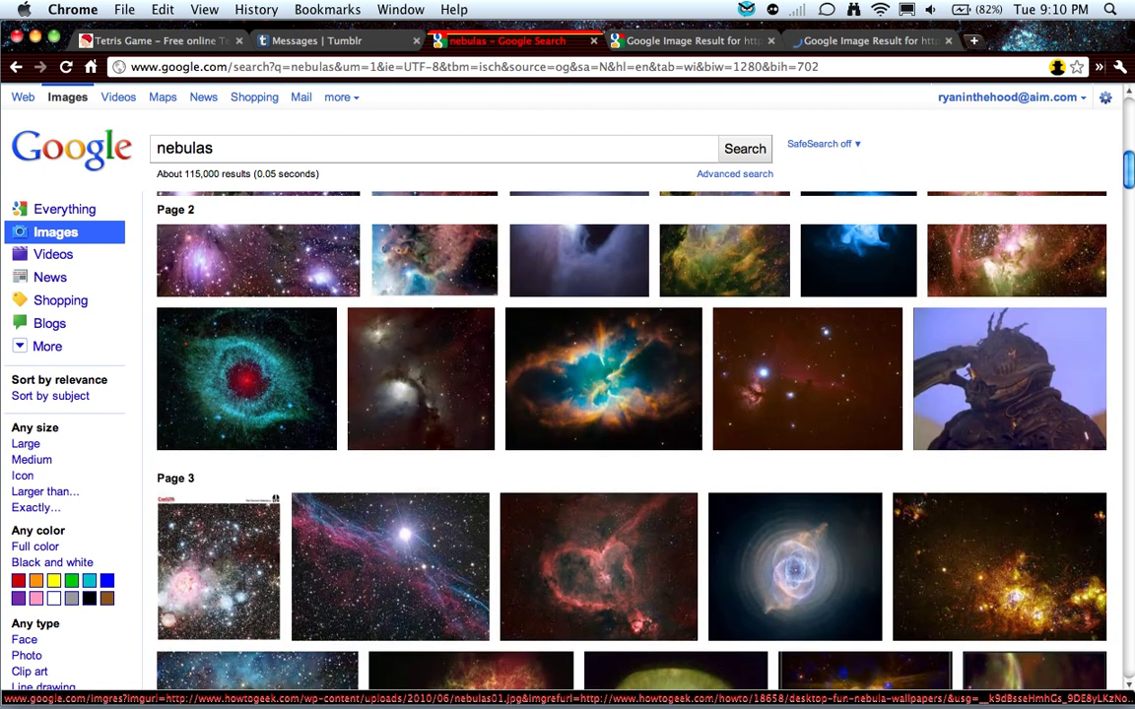
scroll(630, 443, "down", 1)
scroll(630, 443, "down", 2)
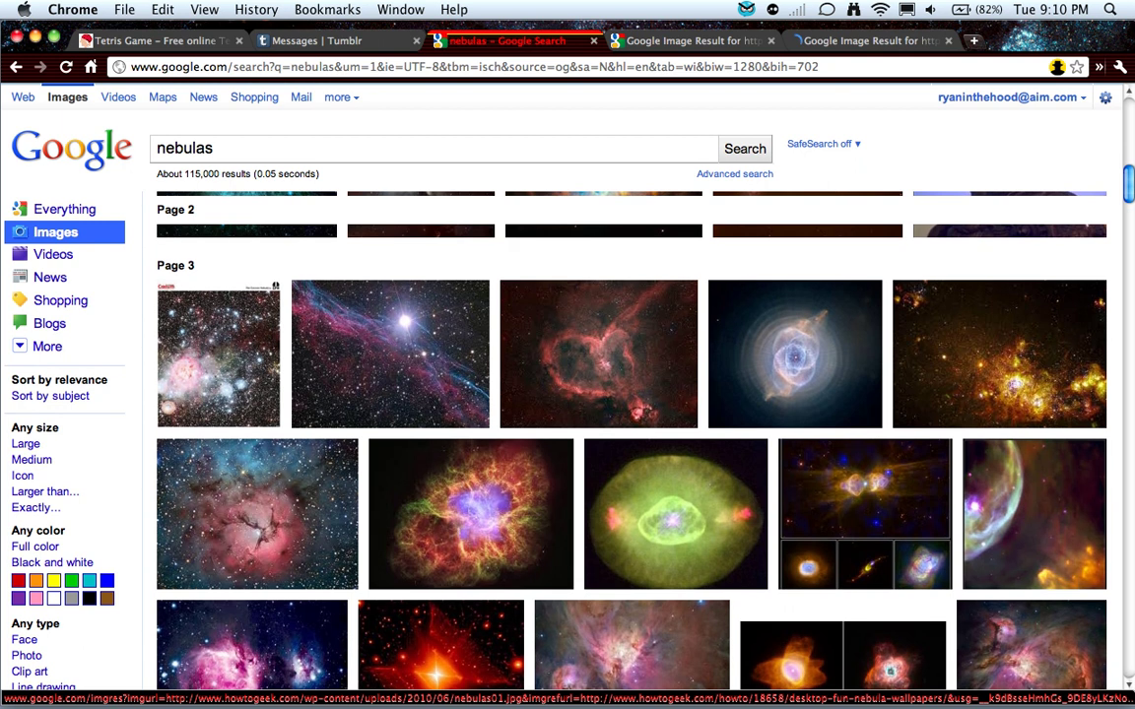
scroll(246, 414, "down", 1)
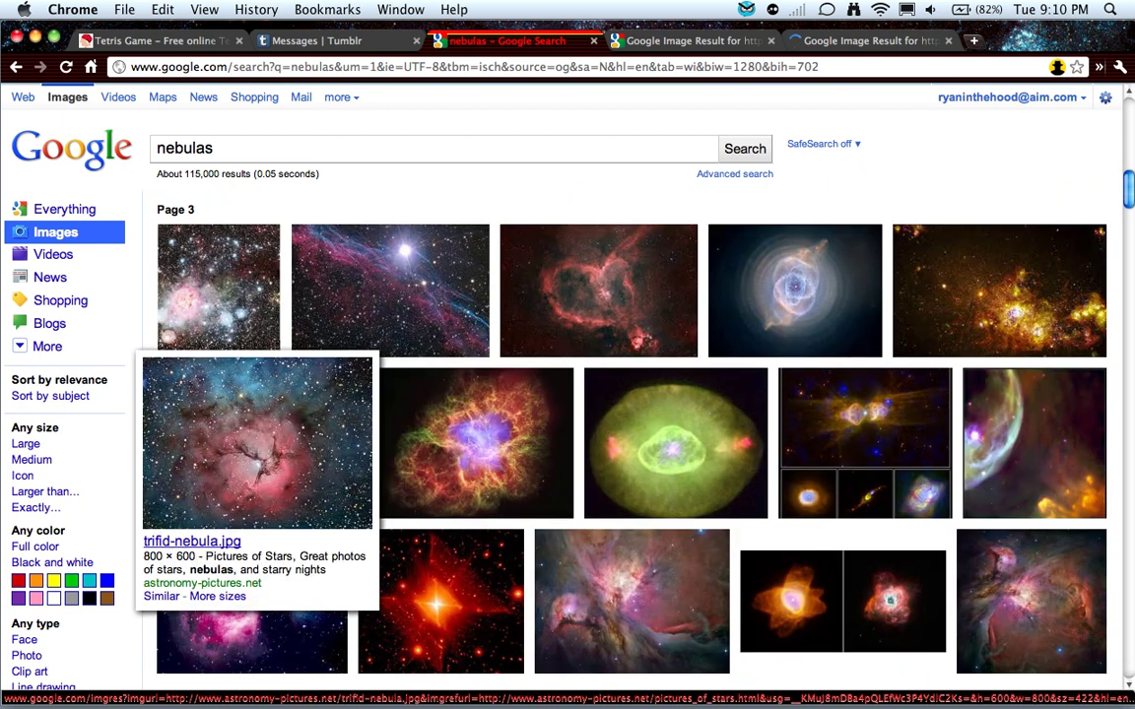
left_click(256, 443, "super")
key("ctrl+Tab")
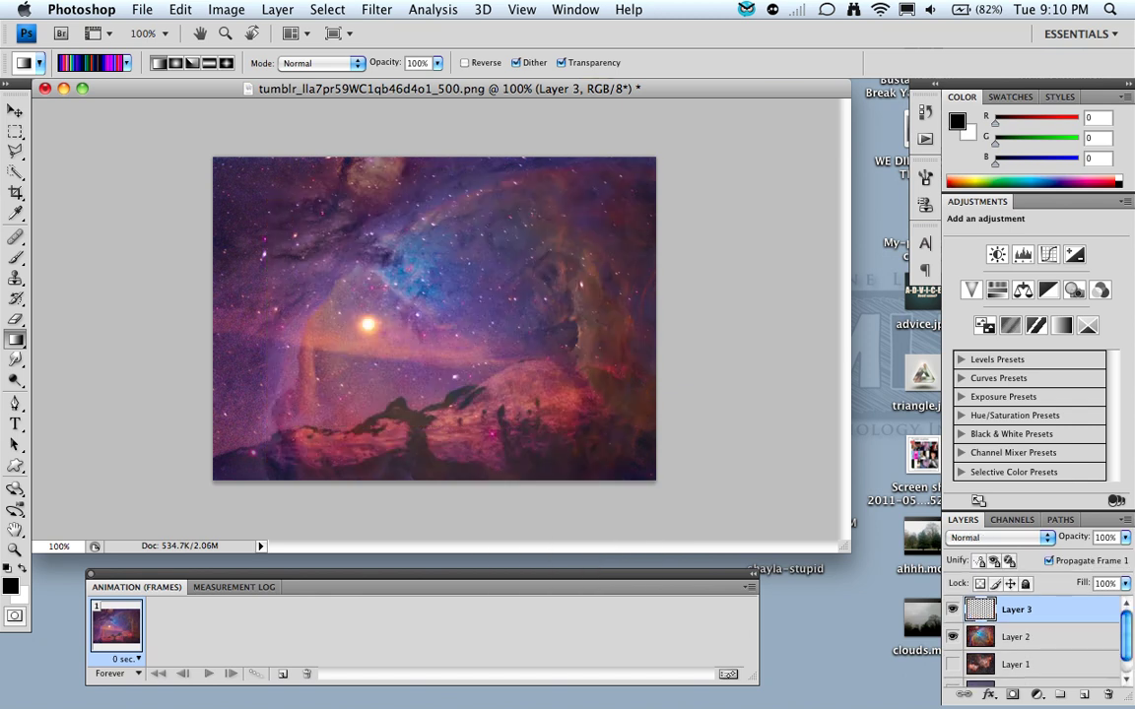
Move and scale the NGC 2170 nebula on Layer 3 to fill the canvas.
key("super+t")
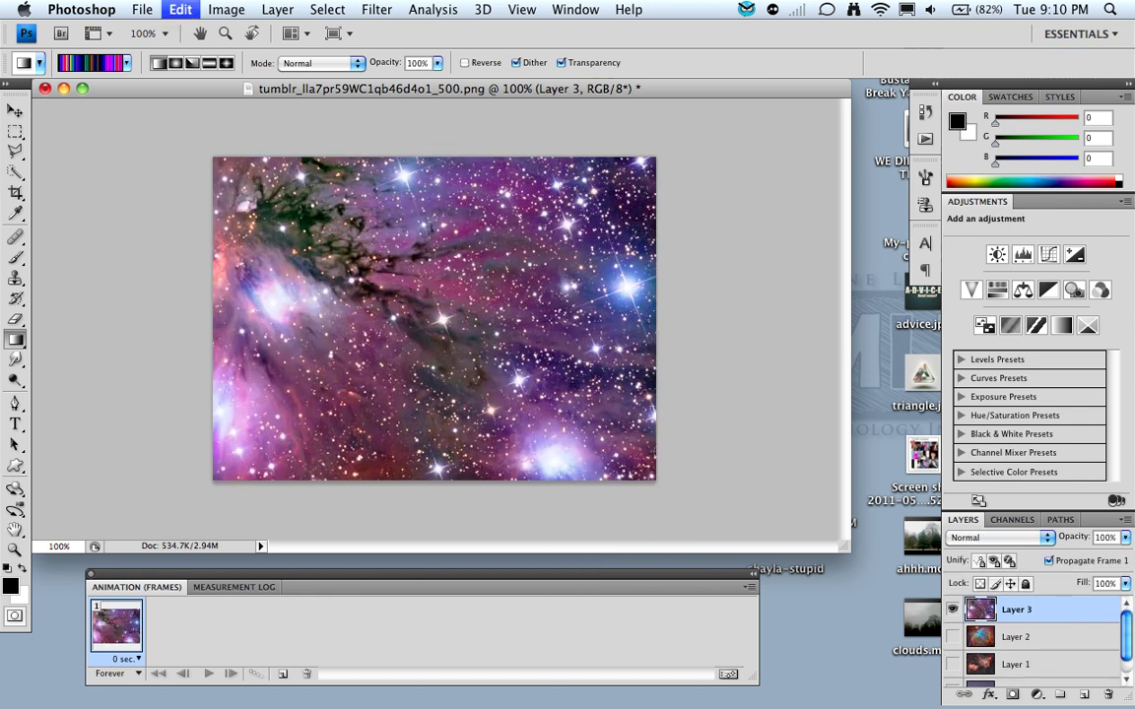
left_click_drag(434, 316, 507, 346)
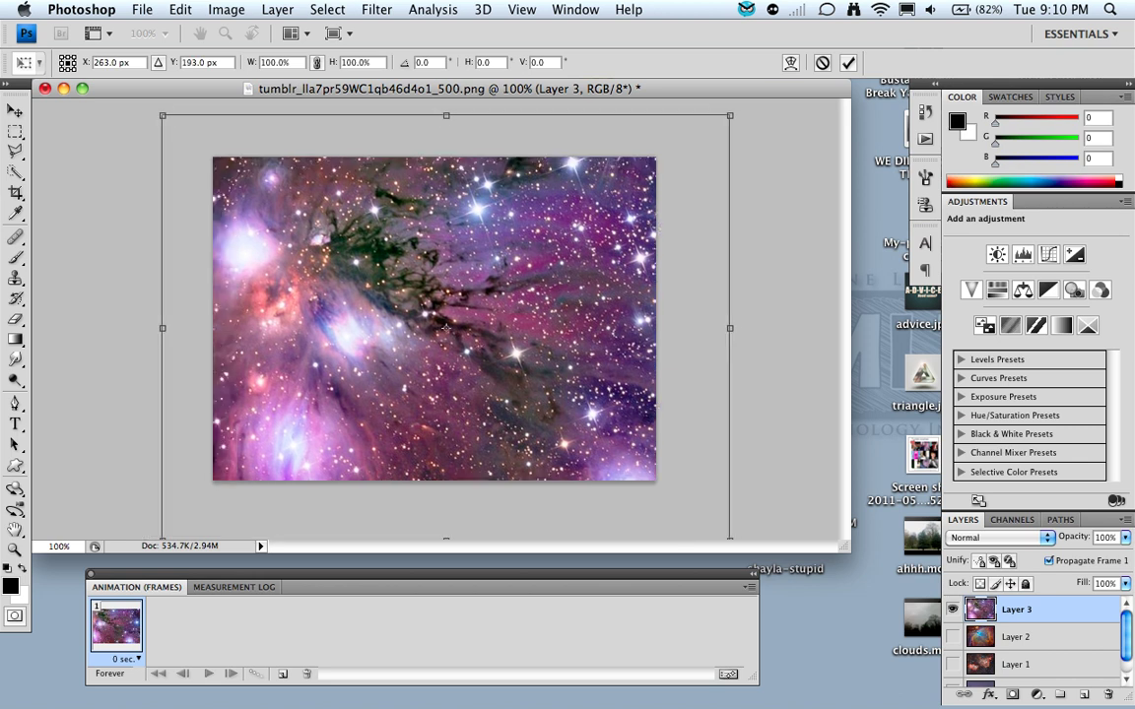
left_click_drag(162, 115, 311, 229)
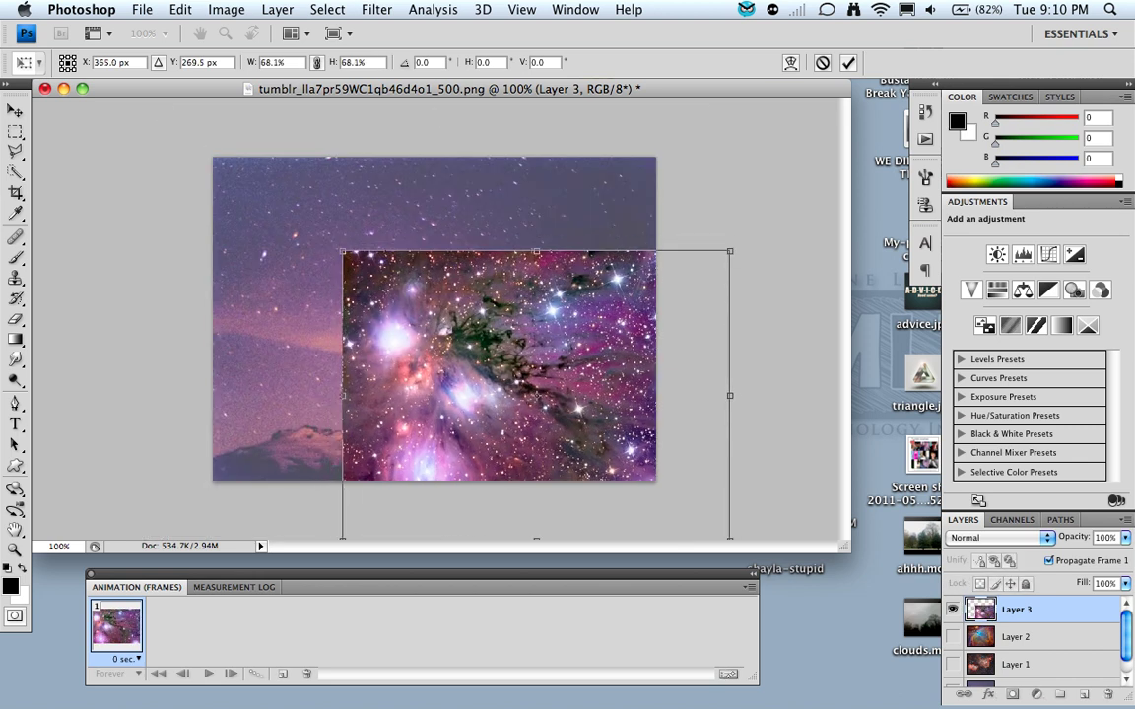
left_click_drag(519, 384, 404, 302)
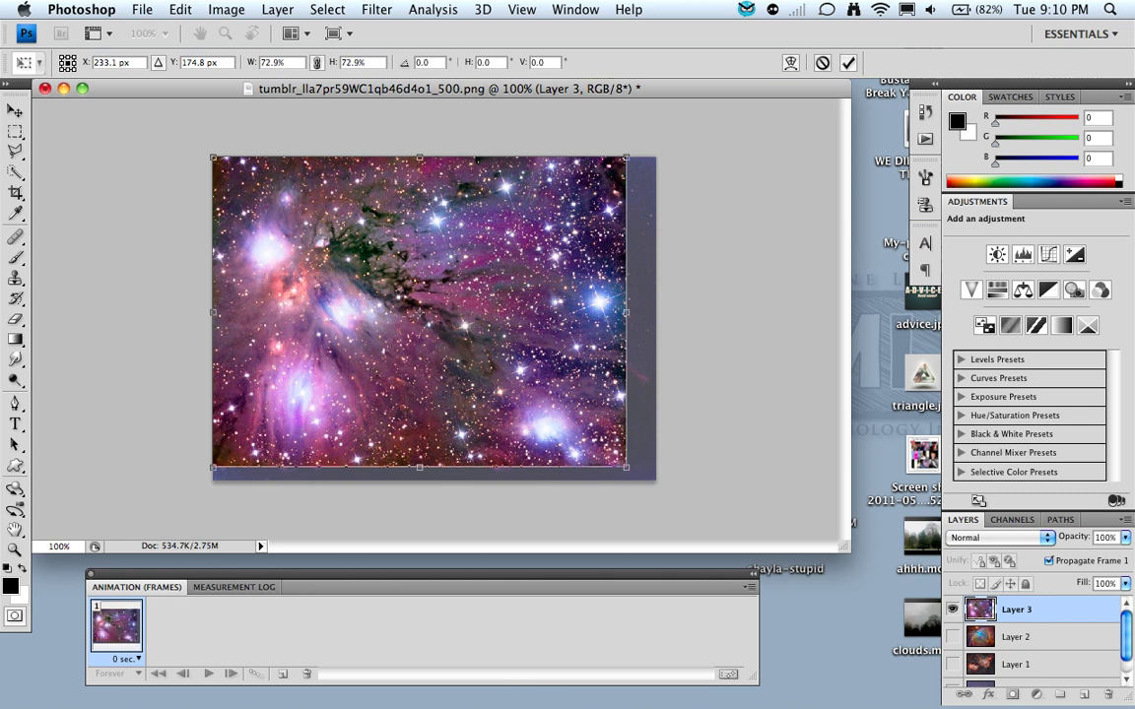
left_click_drag(626, 466, 655, 481)
Apply the transform and set Layer 3's blend mode to Soft Light.
key("Return")
key("g")
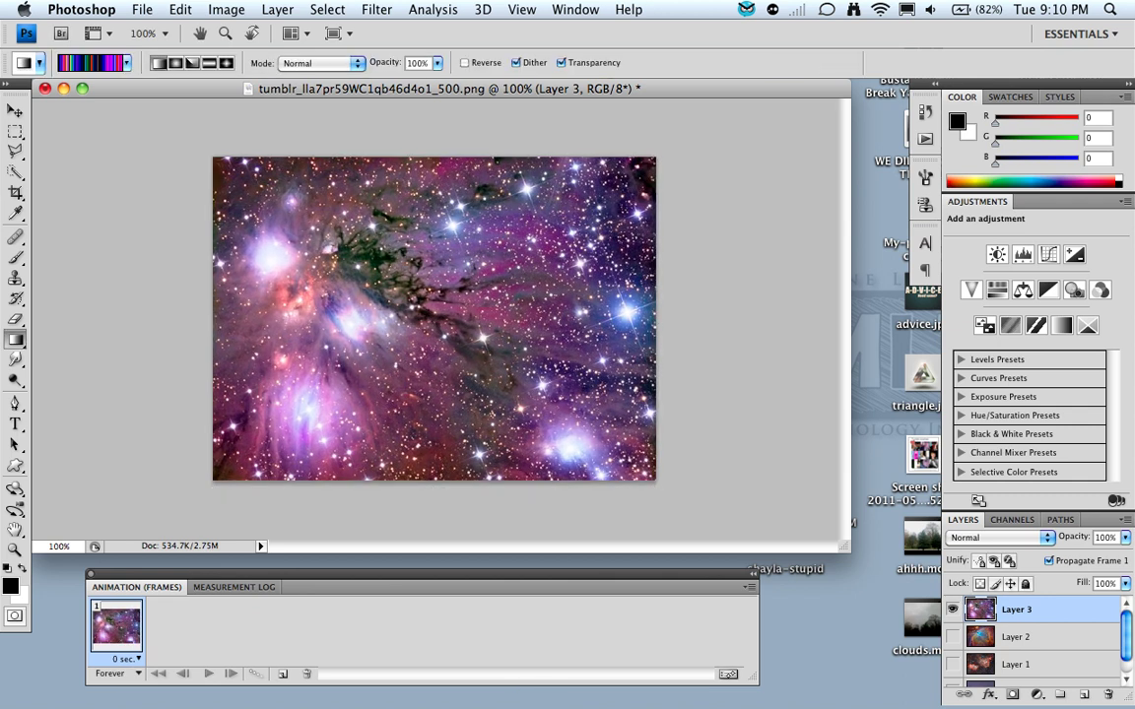
left_click(997, 537)
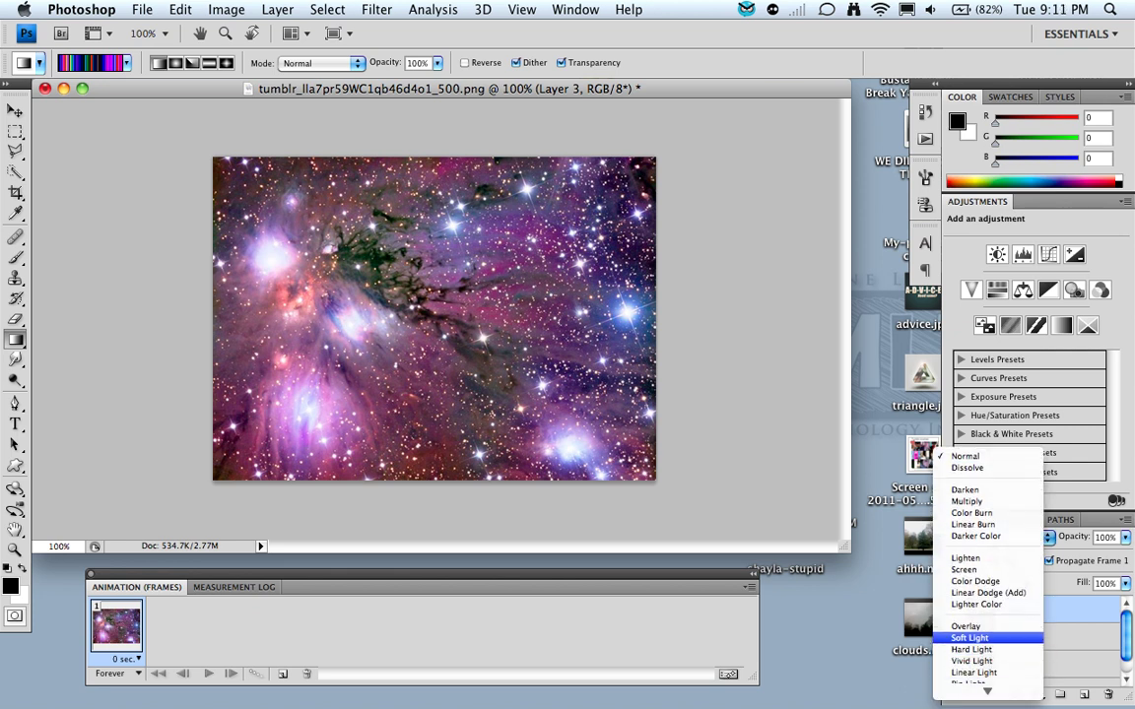
left_click(969, 637)
Bring the eye-shaped Helix nebula in as Layer 4 and move it to fill the canvas.
key("ctrl+Left")
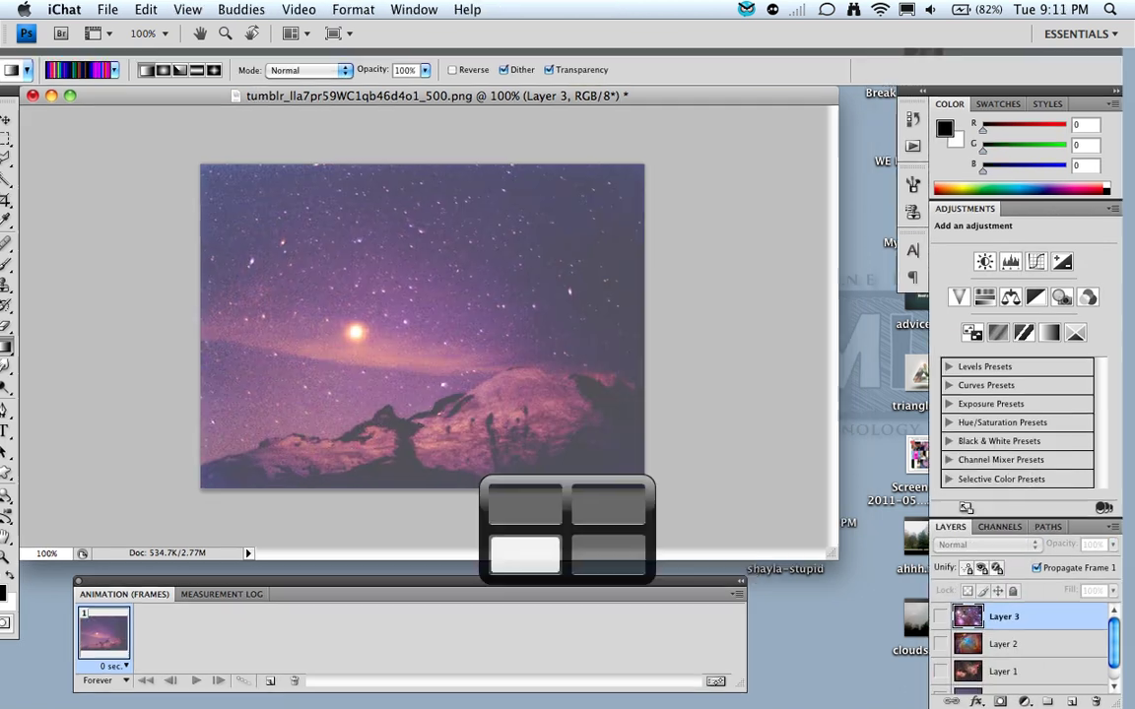
key("ctrl+Up")
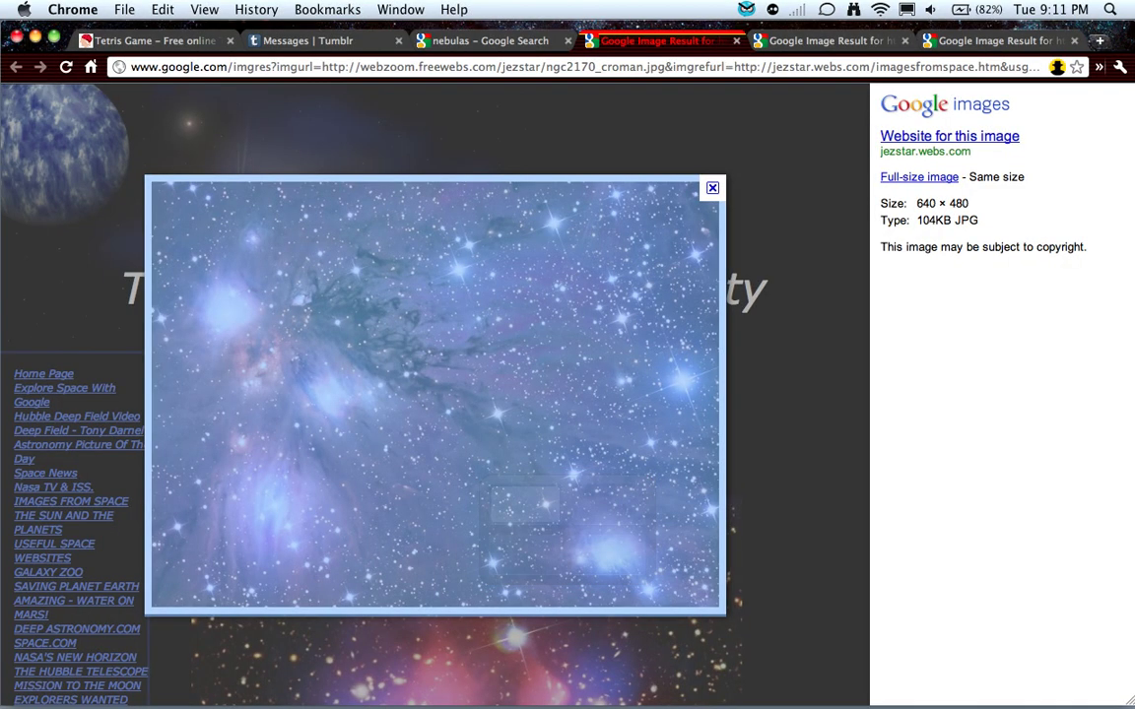
key("super+w")
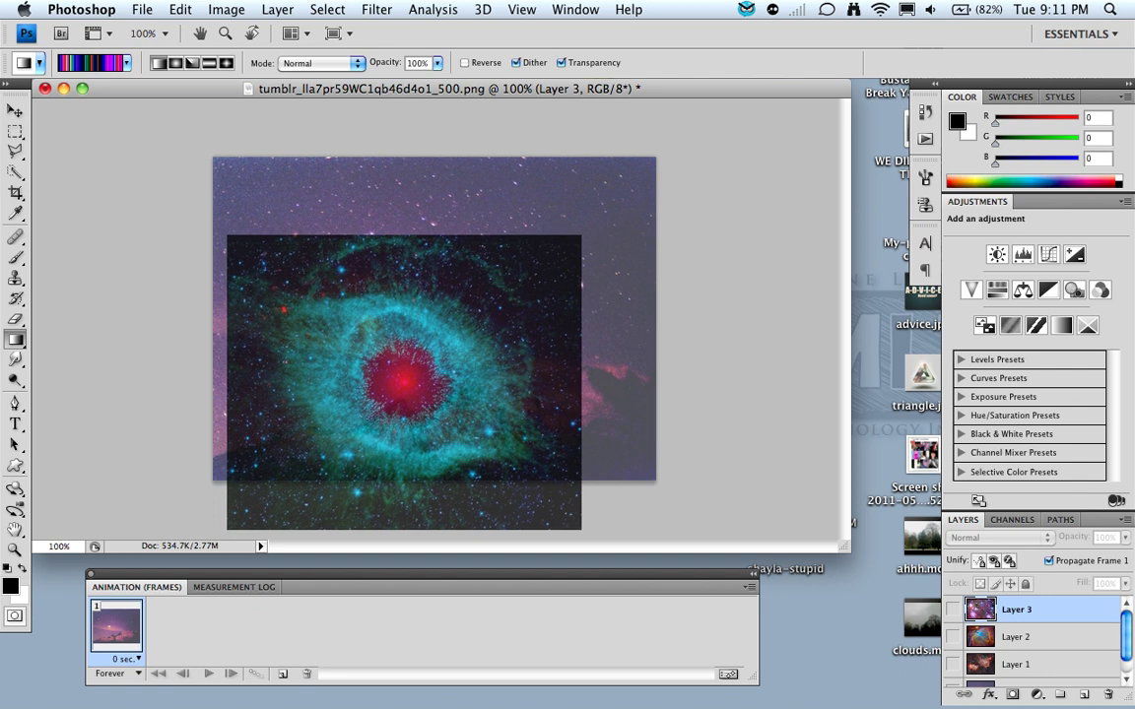
left_click_drag(575, 408, 475, 347)
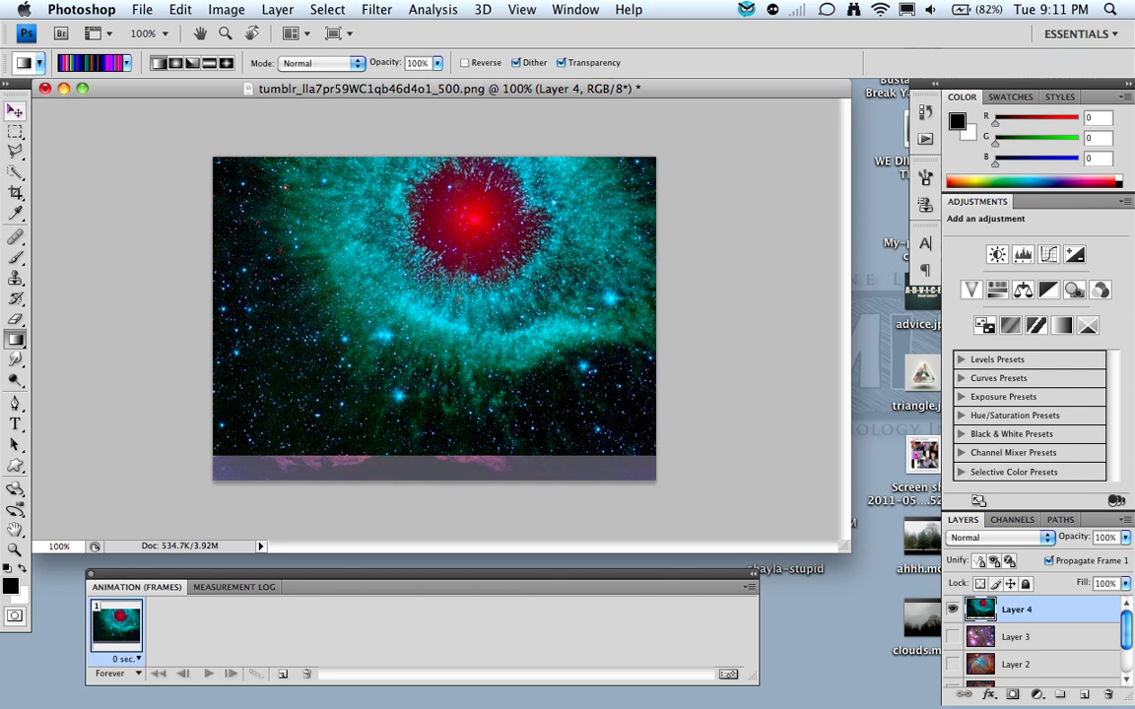
left_click(14, 108)
left_click_drag(308, 296, 285, 379)
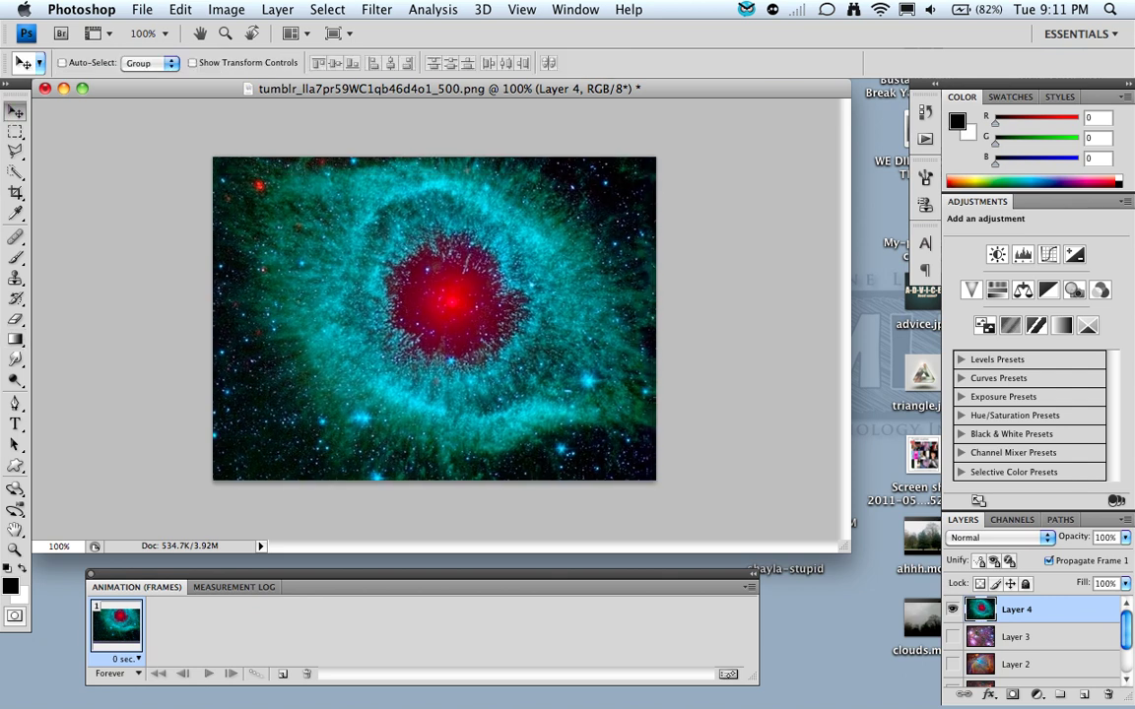
Set Layer 4 to Soft Light, hide it, and add an empty Layer 5.
left_click(995, 537)
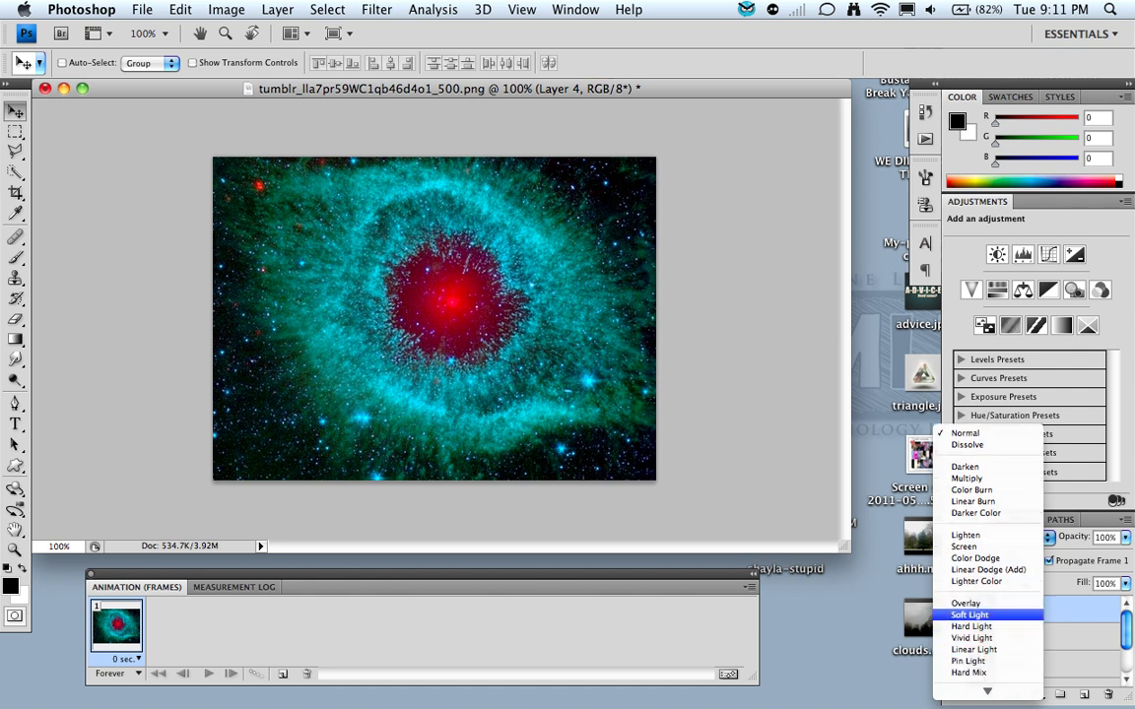
left_click(995, 614)
left_click(951, 609)
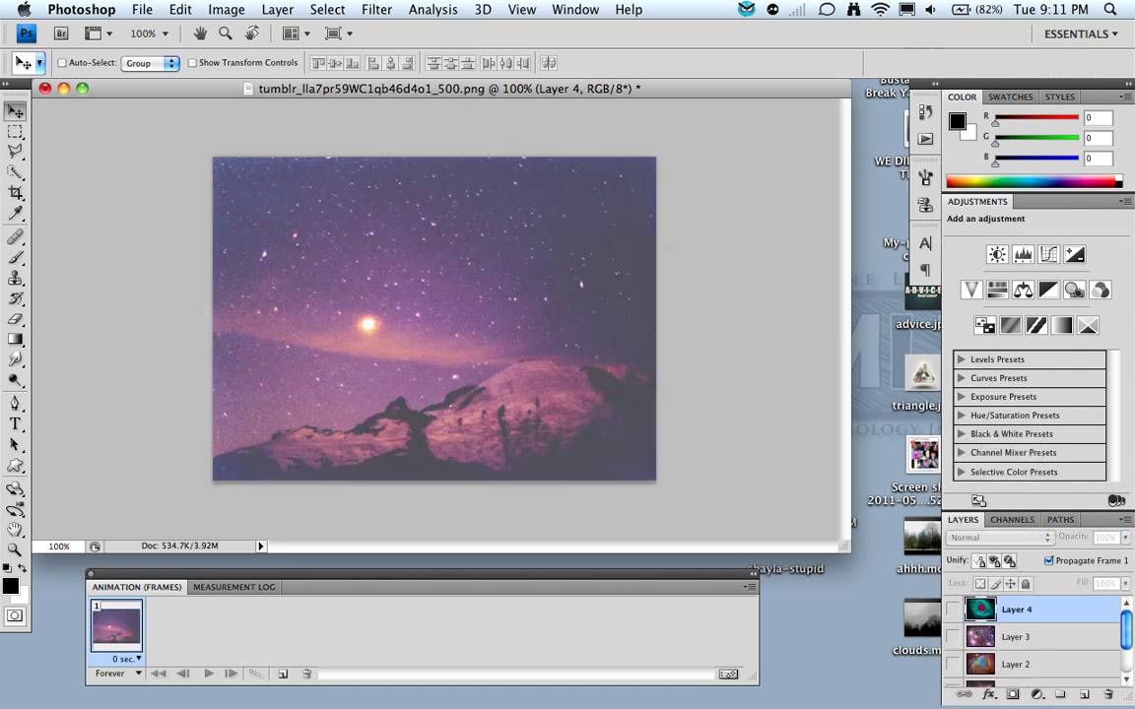
left_click(1084, 694)
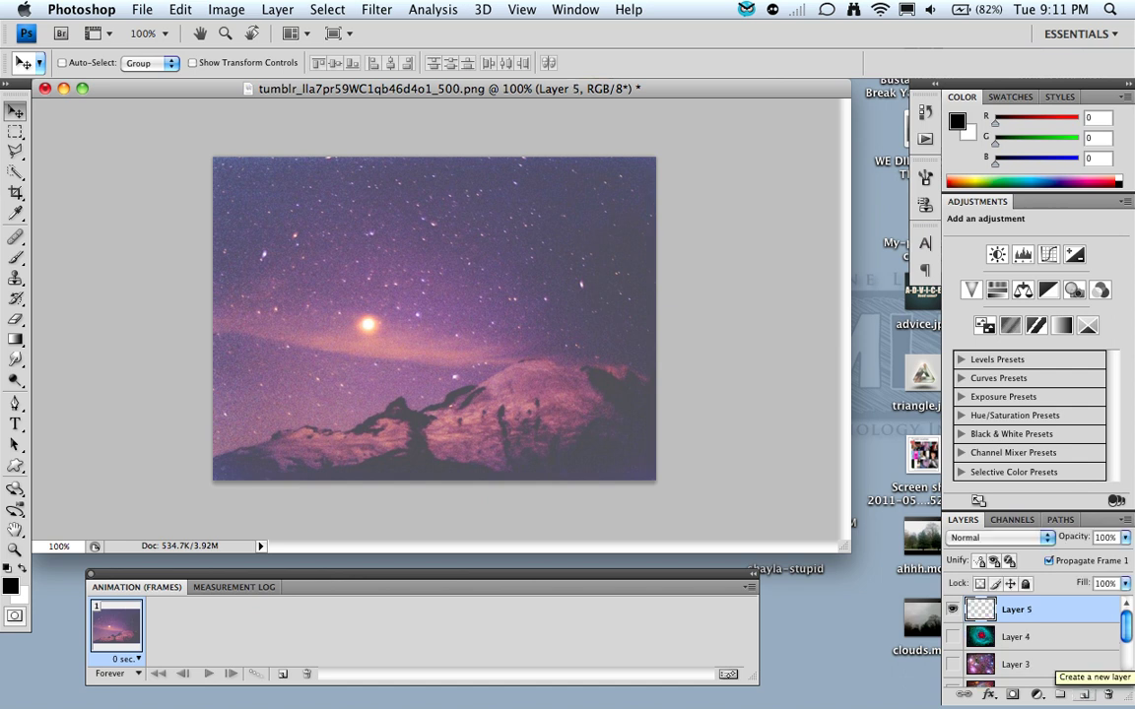
Delete the empty Layer 5 and drag the Trifid nebula from Chrome into Photoshop.
key("BackSpace")
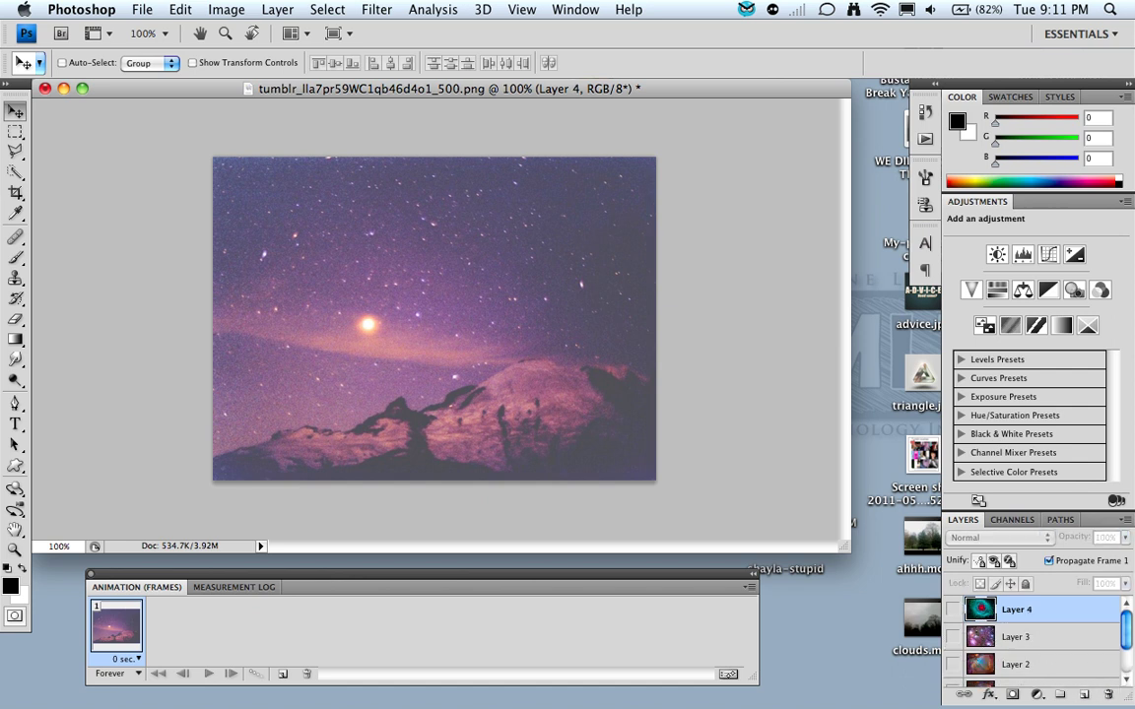
key("ctrl+Up")
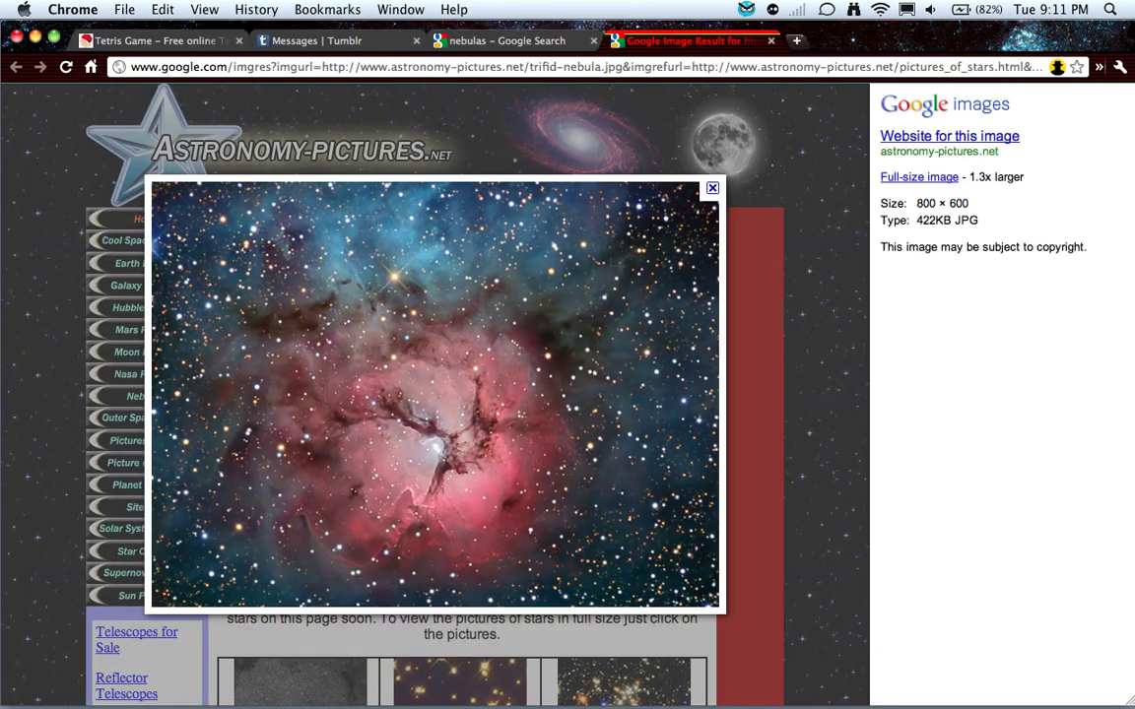
left_click_drag(433, 394, 566, 426)
key("ctrl+Down")
key("ctrl+Left")
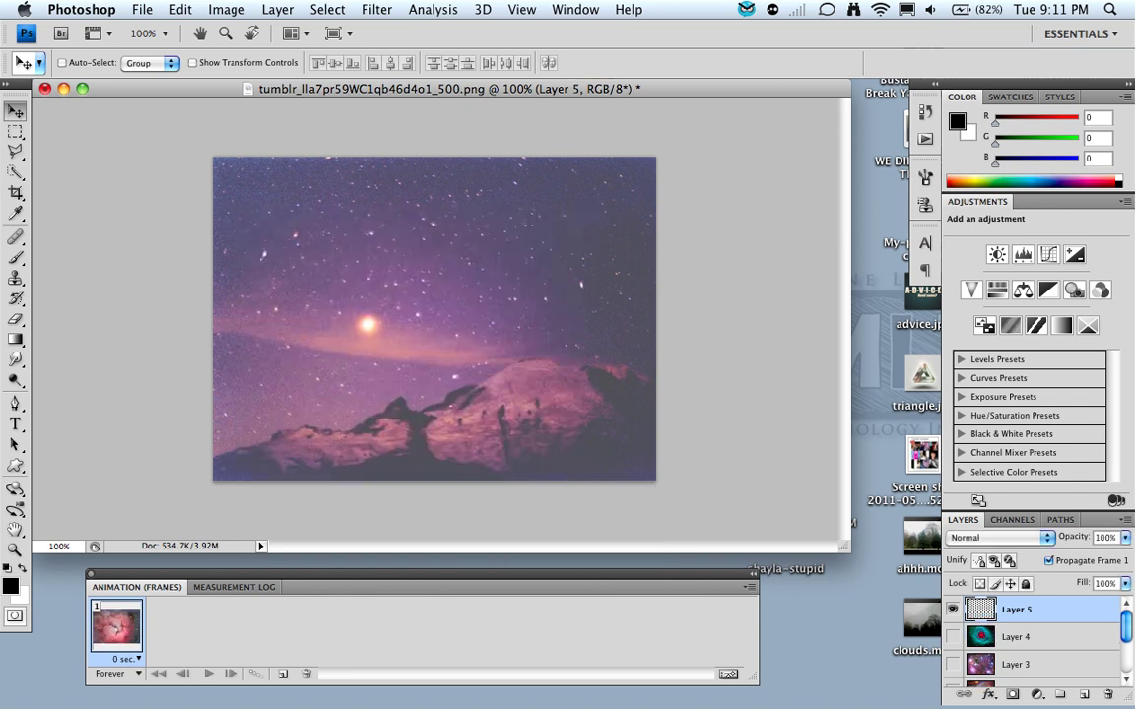
Scale the Trifid nebula to about 63% and position it to fill the canvas.
key("ctrl+t")
mouse_move(413, 315)
left_mouse_down()
mouse_move(504, 421)
mouse_move(524, 423)
left_mouse_up()
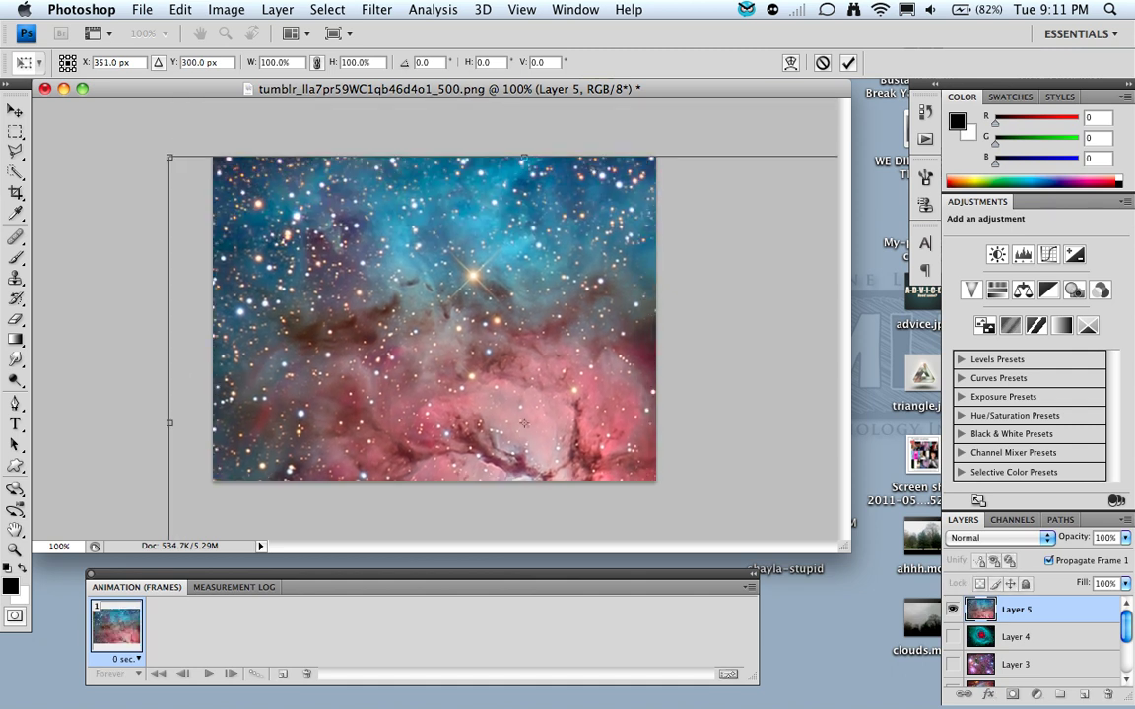
left_click_drag(170, 158, 435, 355)
mouse_move(562, 394)
left_mouse_down()
mouse_move(392, 254)
mouse_move(340, 195)
left_mouse_up()
left_click_drag(467, 356, 433, 316)
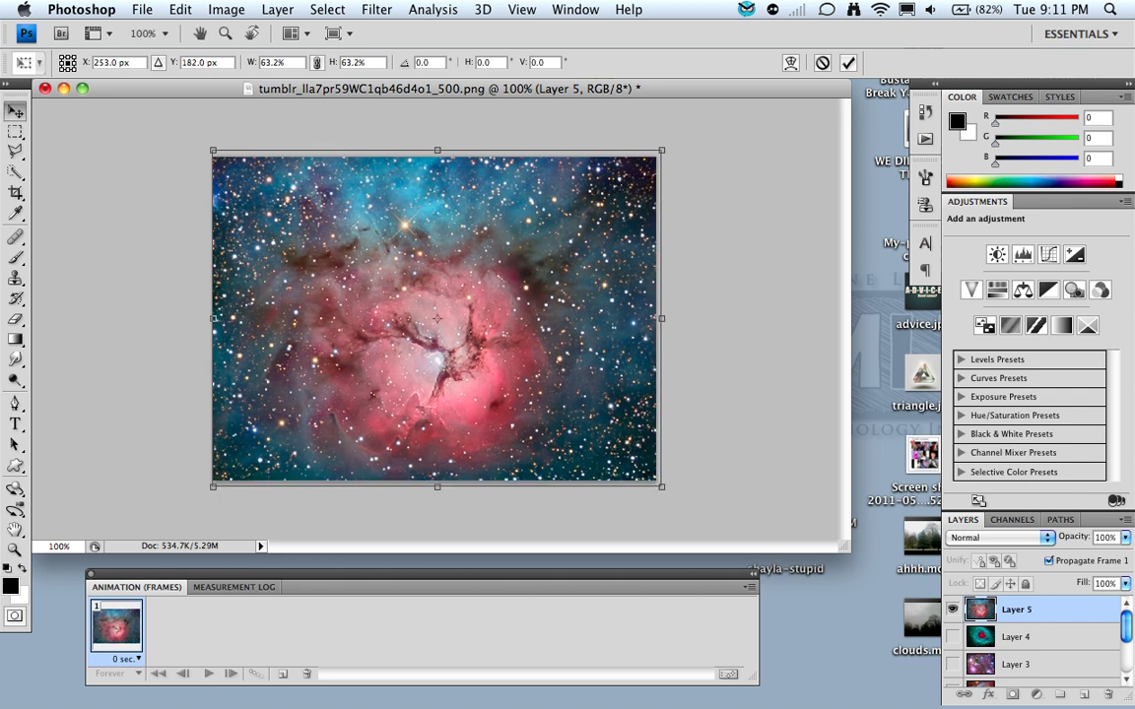
key("Return")
Set the Trifid nebula layer's blend mode to Soft Light.
left_click(995, 537)
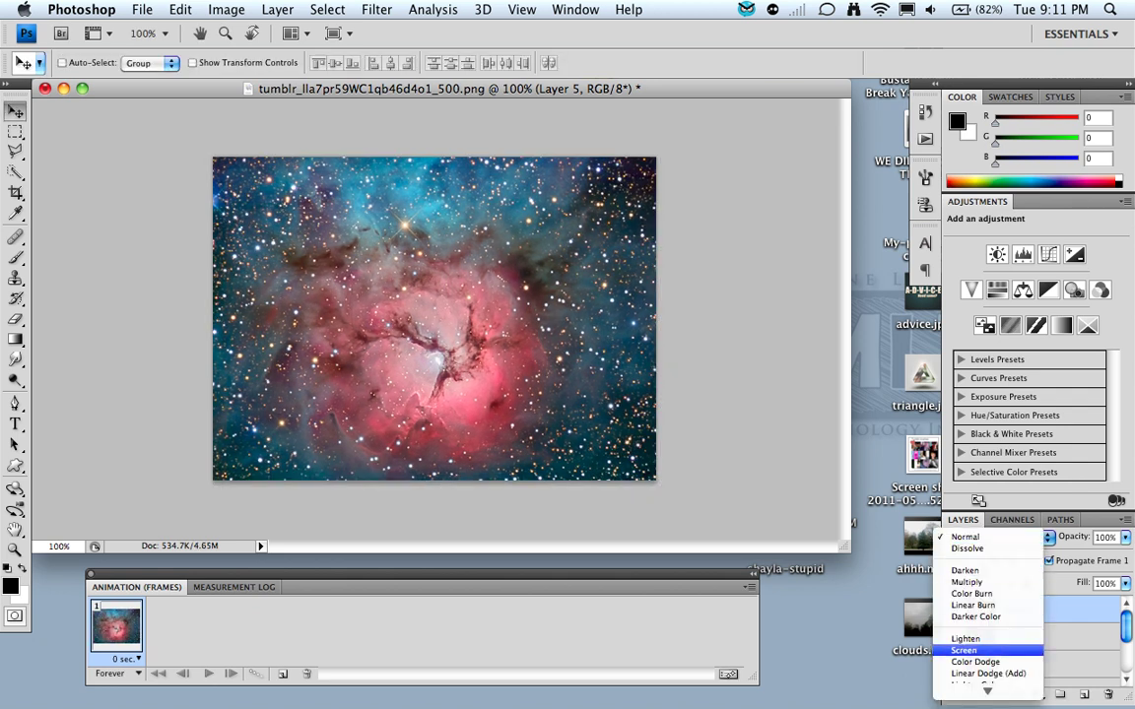
left_click(969, 637)
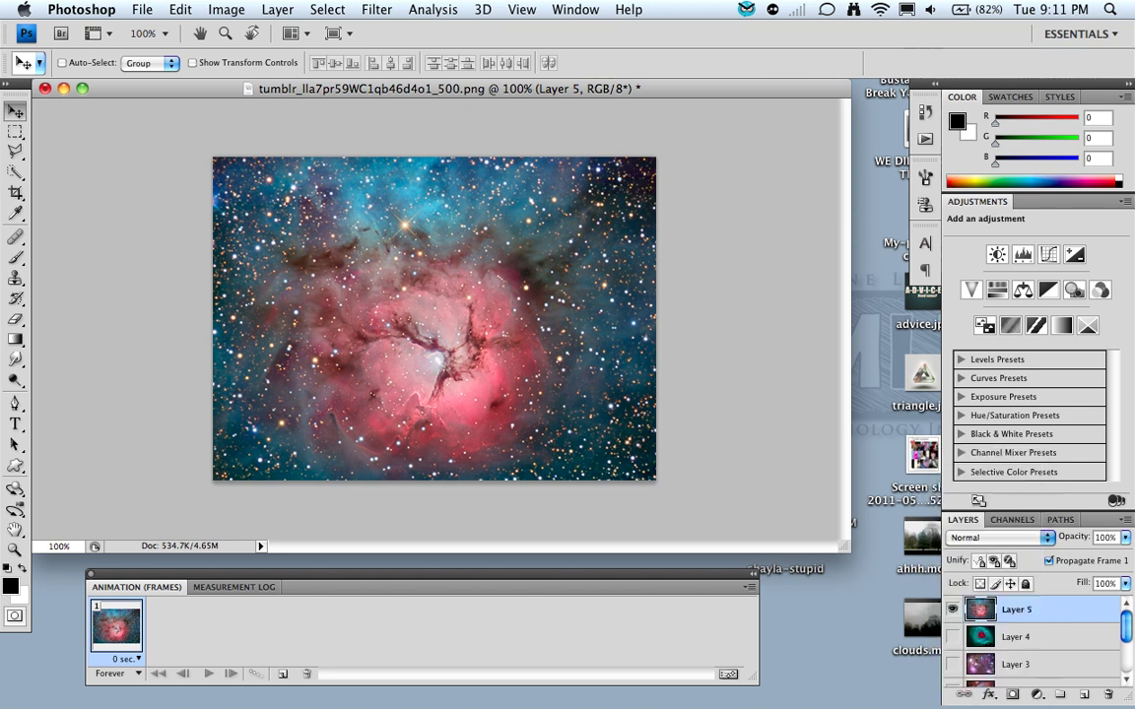
left_click(576, 9)
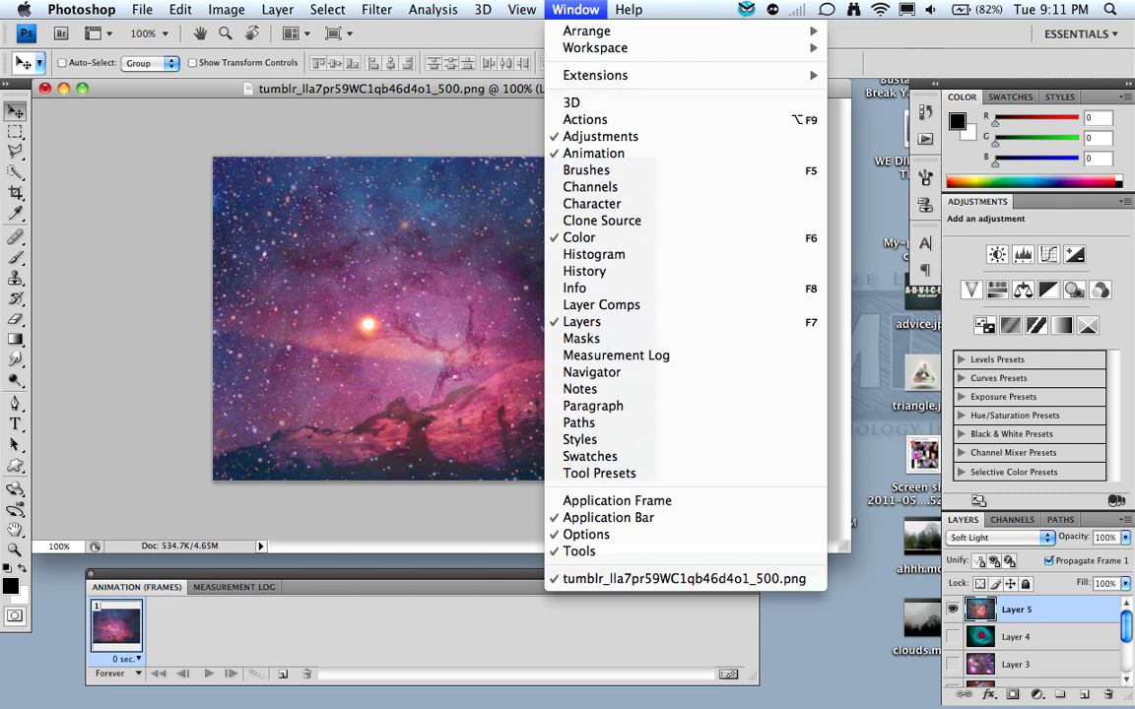
Show the Animation panel in frames view and add a second frame showing Layer 2 instead of Layer 1.
left_click(728, 674)
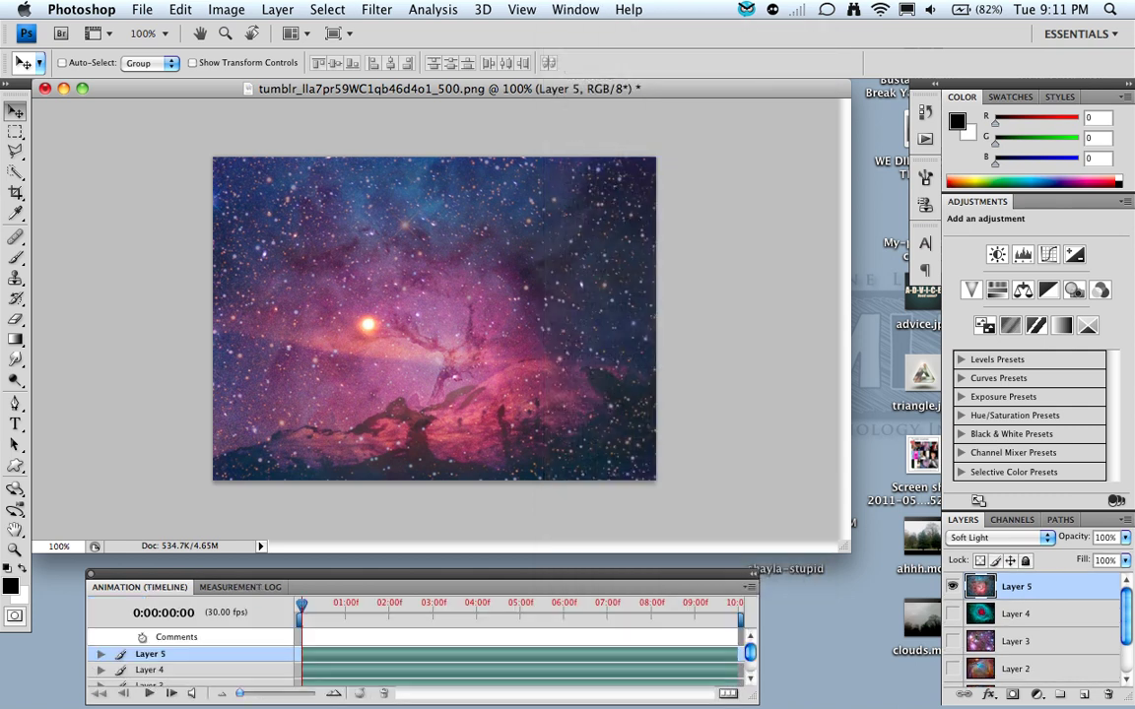
left_click(728, 693)
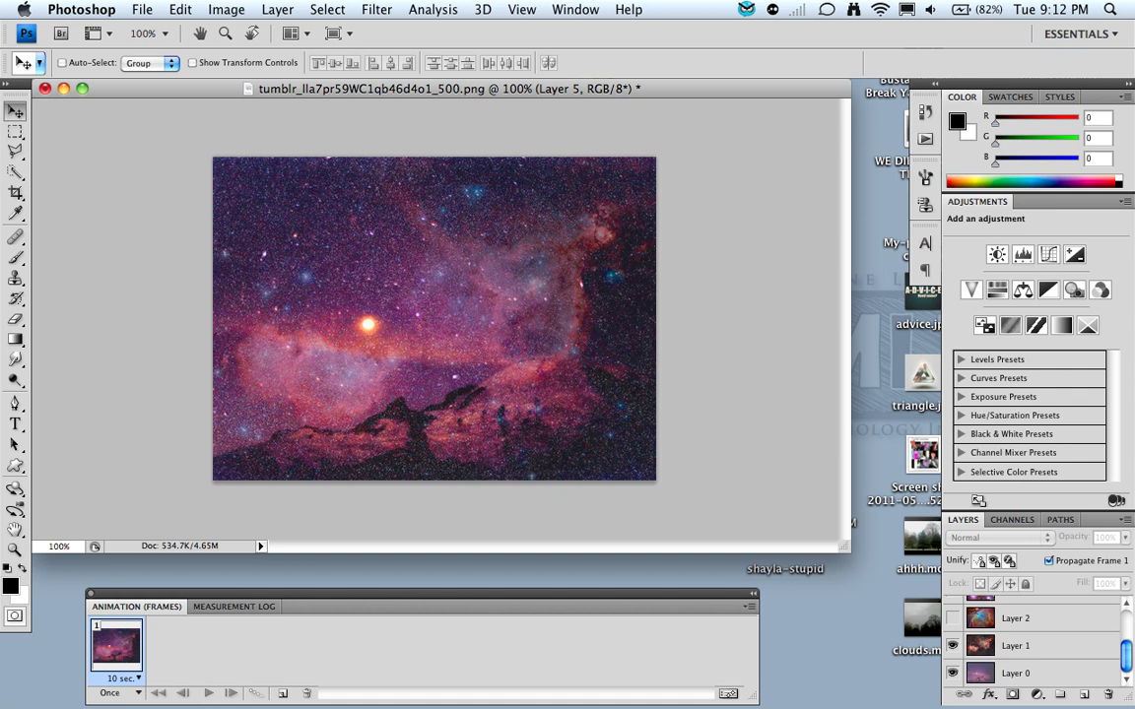
left_click(283, 693)
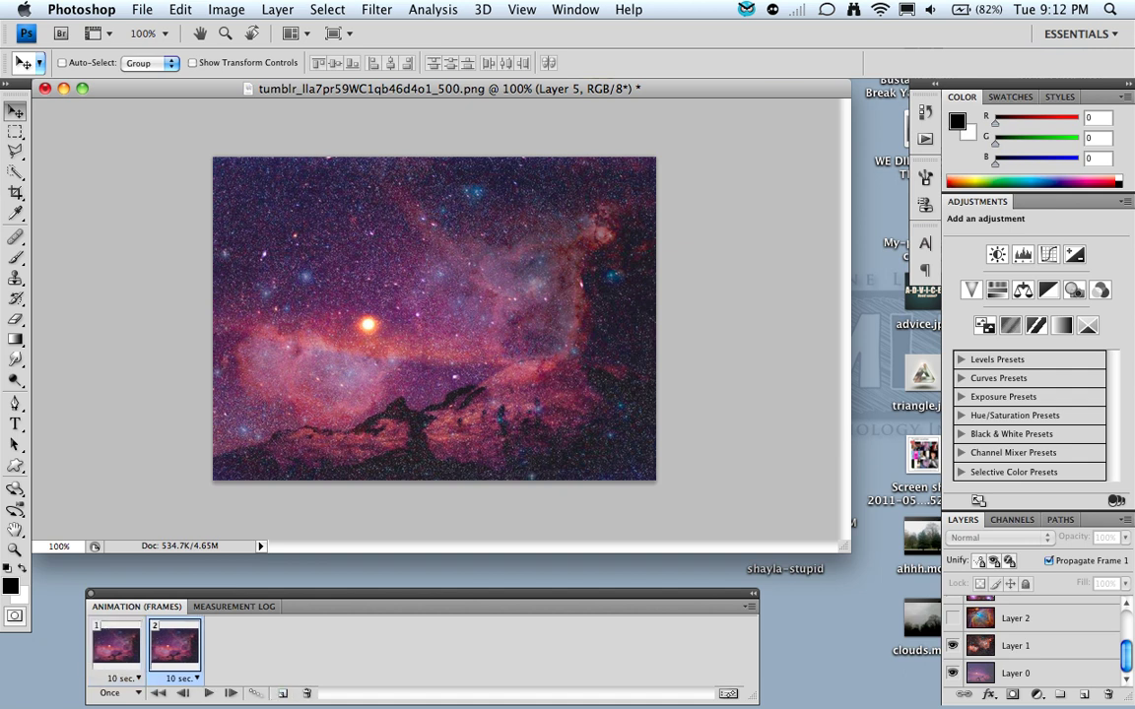
left_click(952, 645)
left_click(952, 617)
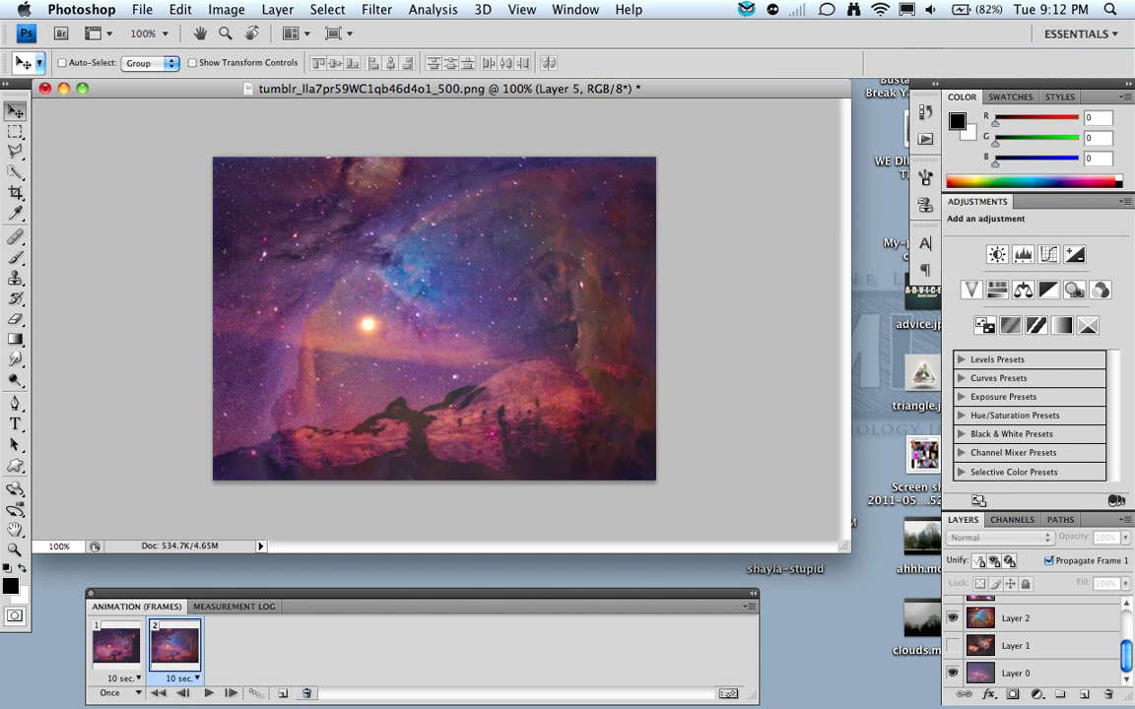
Add frames three, four and five, showing Layer 3, Layer 4 and Layer 5 respectively.
left_click(282, 693)
left_click(952, 618)
scroll(1014, 630, "up", 1)
left_click(952, 601)
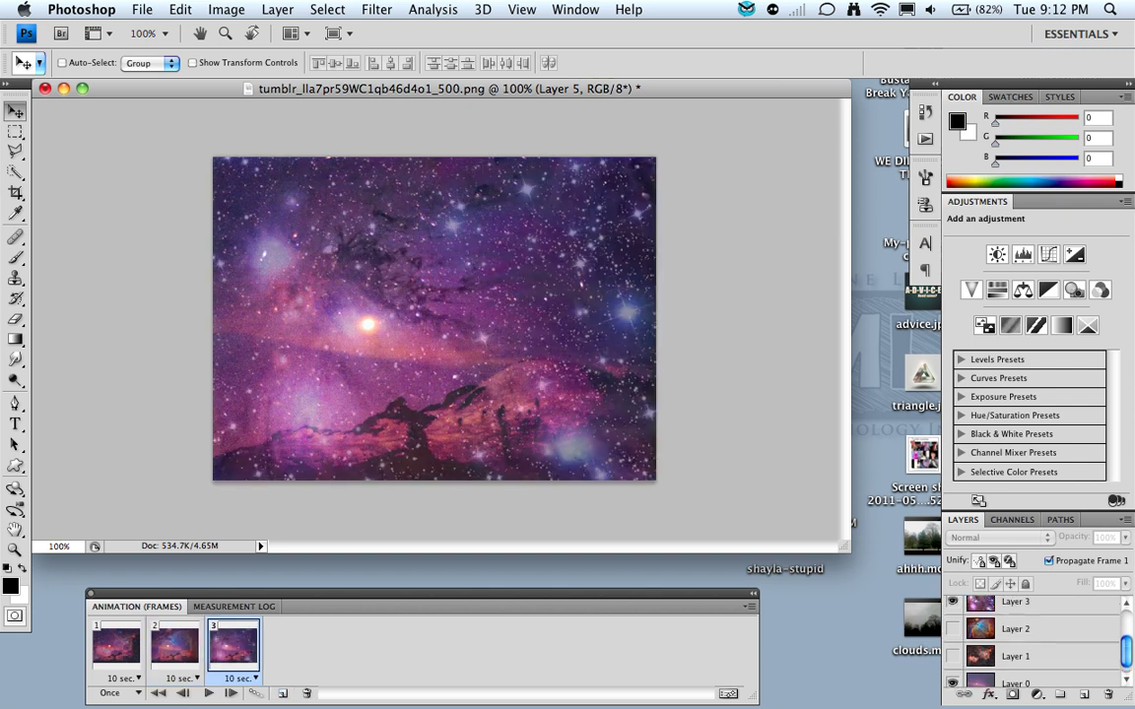
left_click(283, 694)
left_click(952, 601)
scroll(1015, 630, "up", 2)
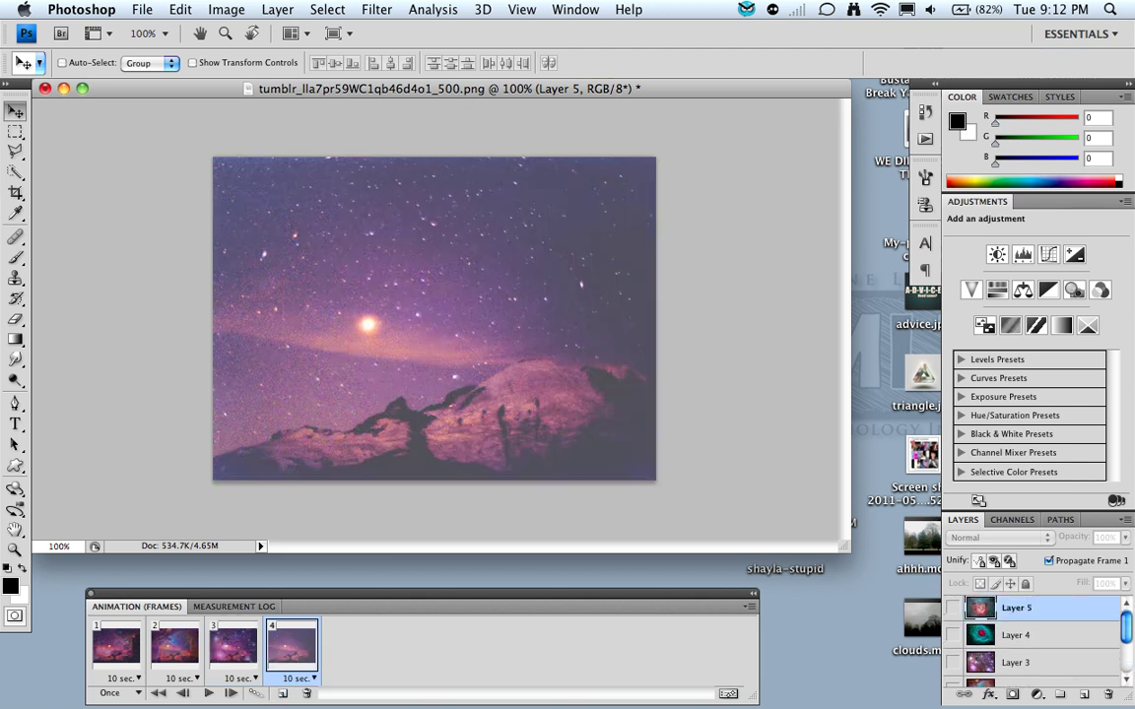
left_click(952, 607)
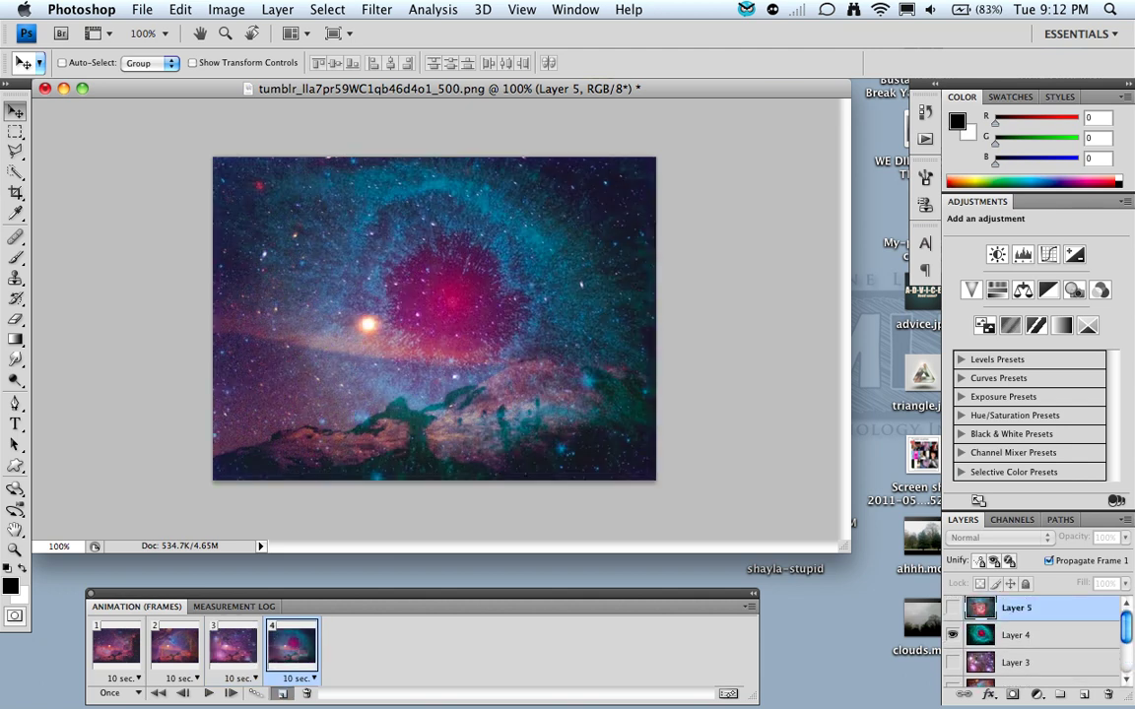
left_click(283, 694)
left_click(952, 607)
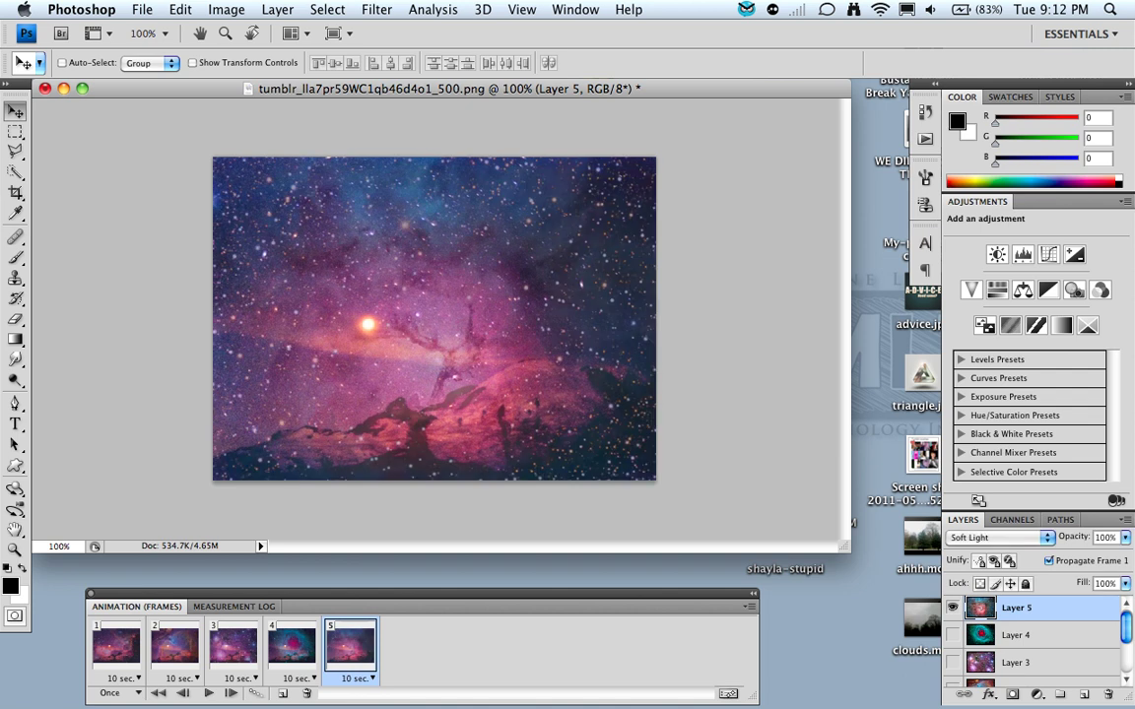
Set every frame's delay to 0.1 seconds and preview the playback.
left_click(123, 678)
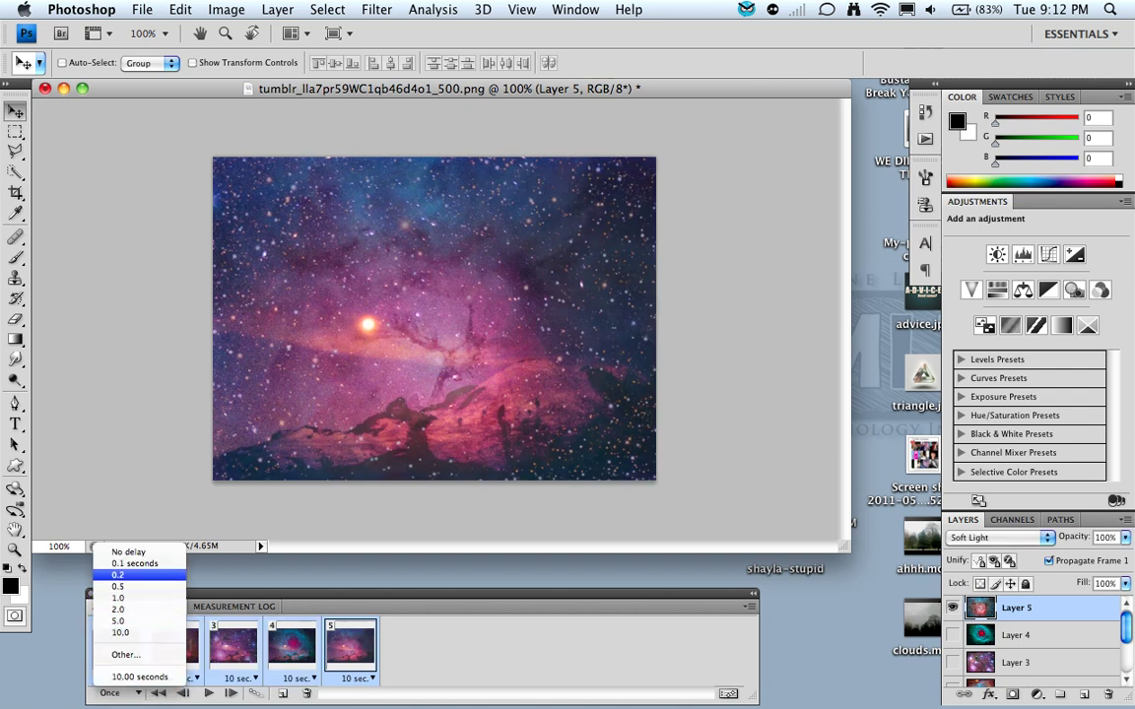
left_click(118, 500)
left_click(208, 693)
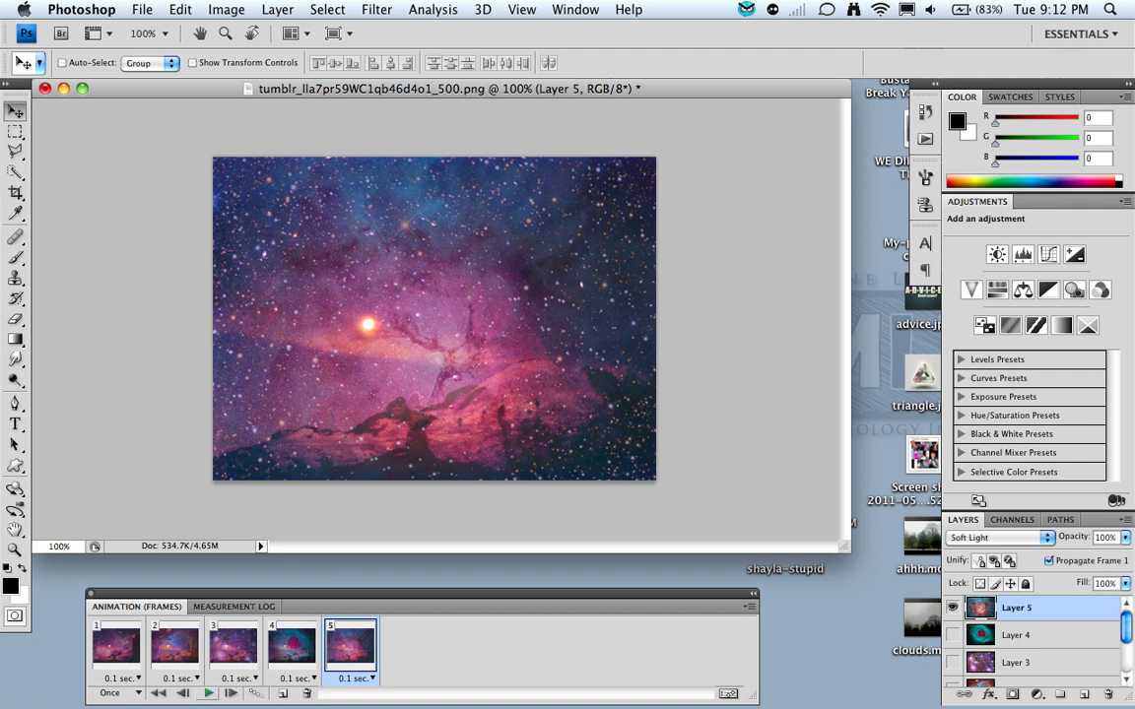
Set the animation looping to Forever and preview it cycling.
left_click(123, 693)
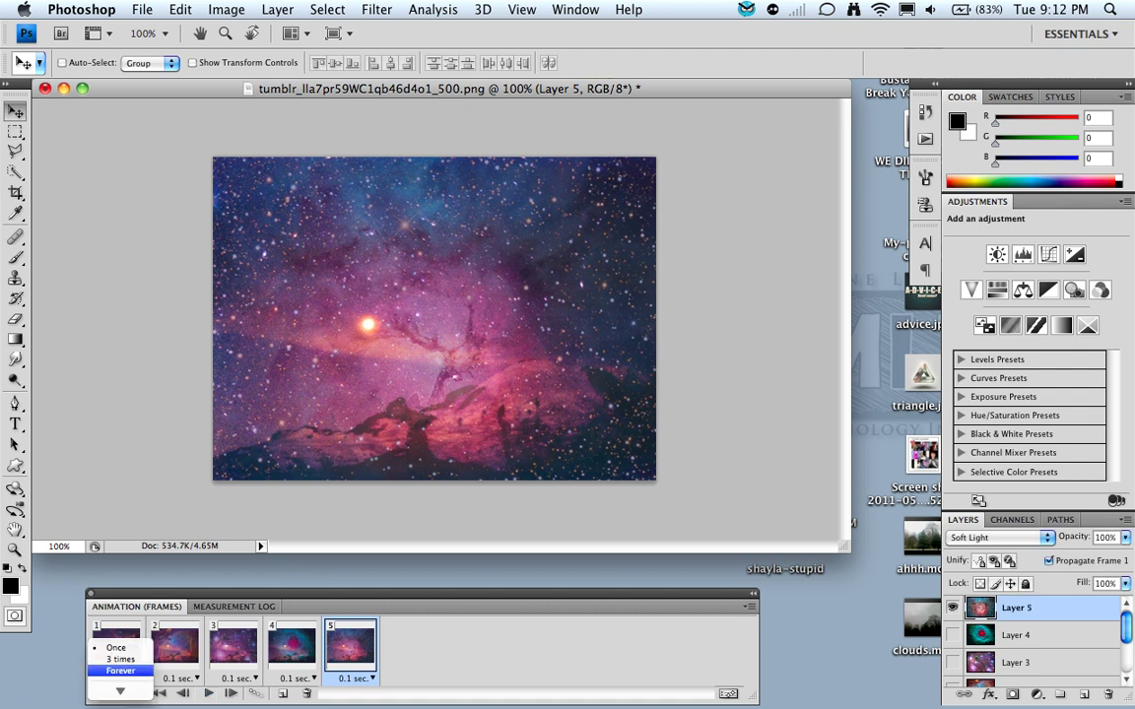
left_click(120, 670)
left_click(208, 693)
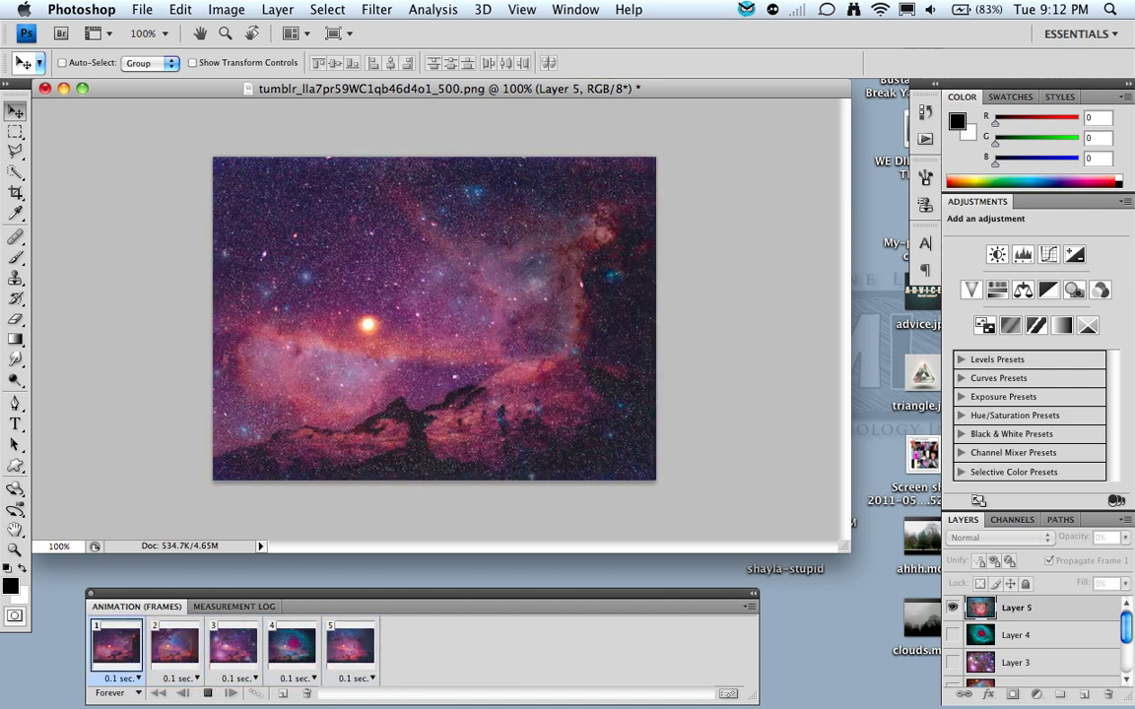
left_click(141, 9)
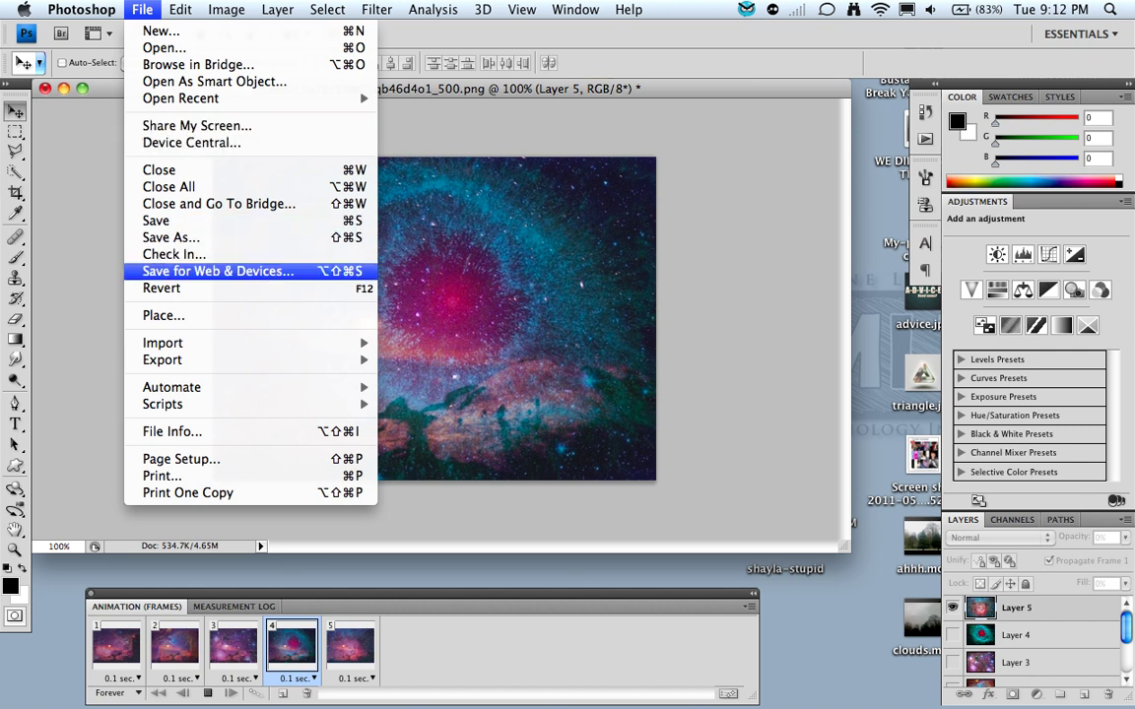
In Save for Web & Devices, reduce the GIF palette to 128 colours and Web Snap to 0%.
left_click(216, 271)
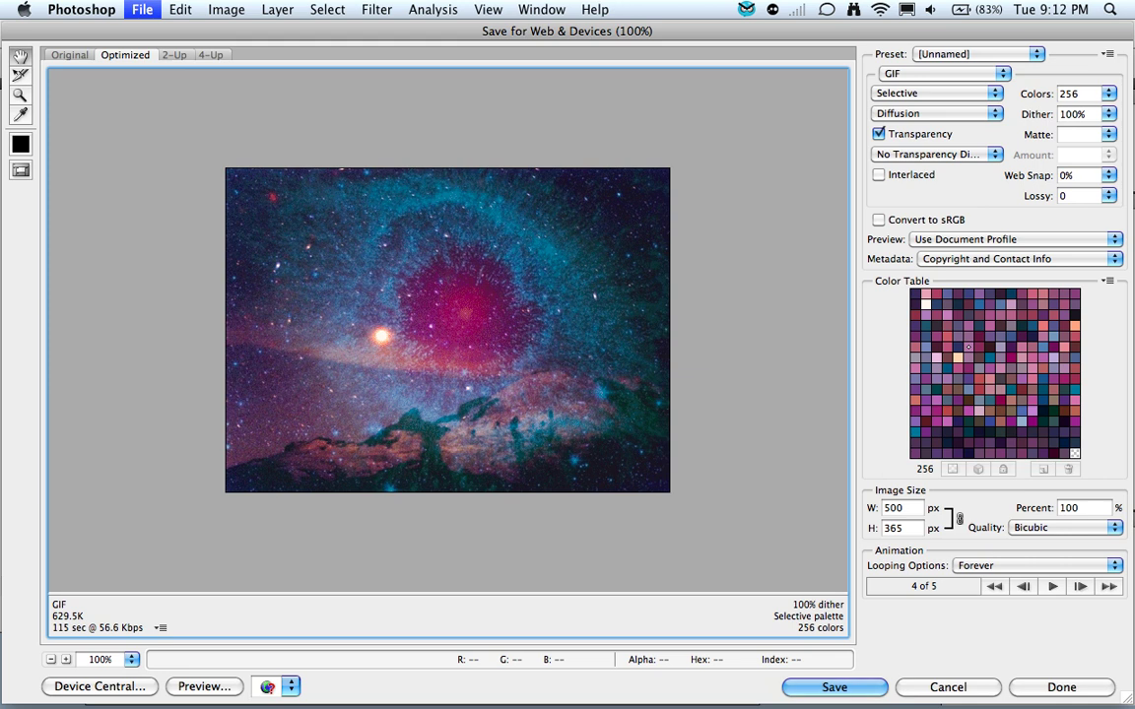
left_click(1108, 93)
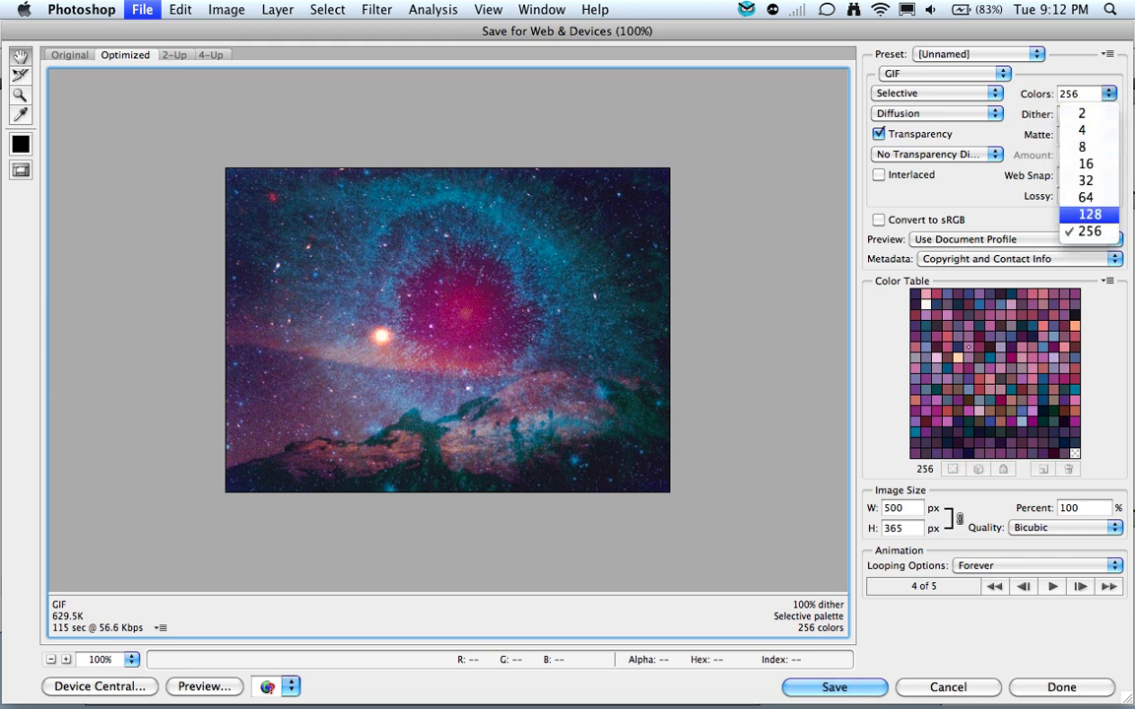
left_click(1089, 214)
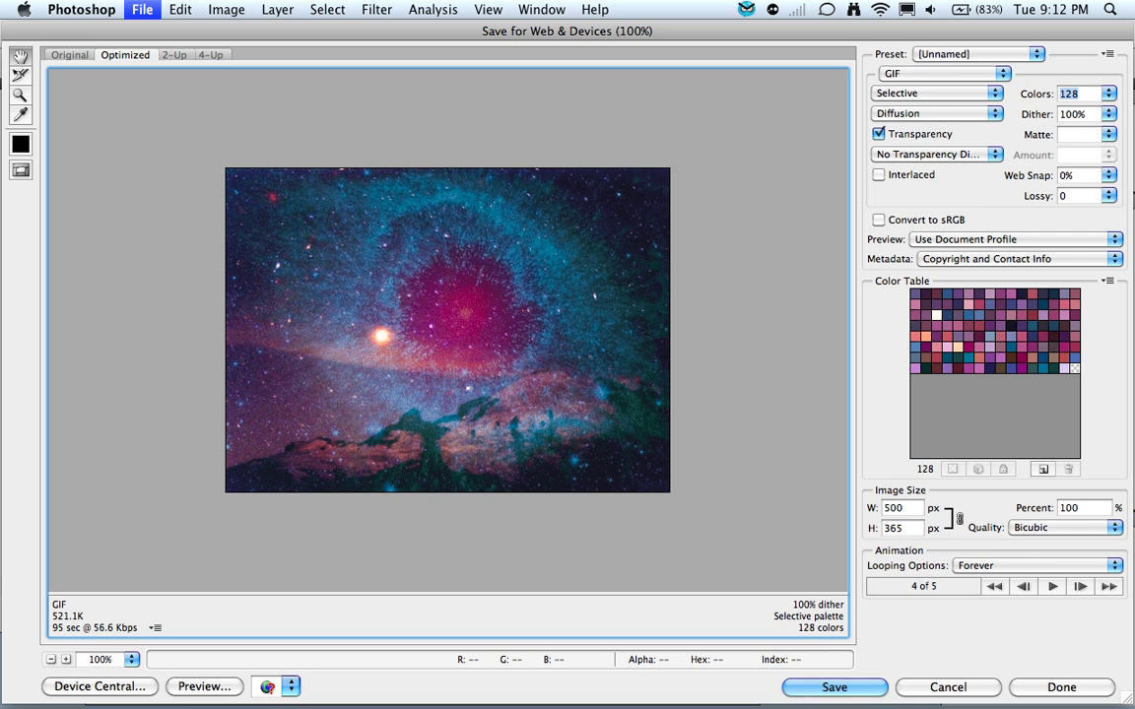
left_click(1108, 174)
left_click_drag(1021, 194, 1084, 194)
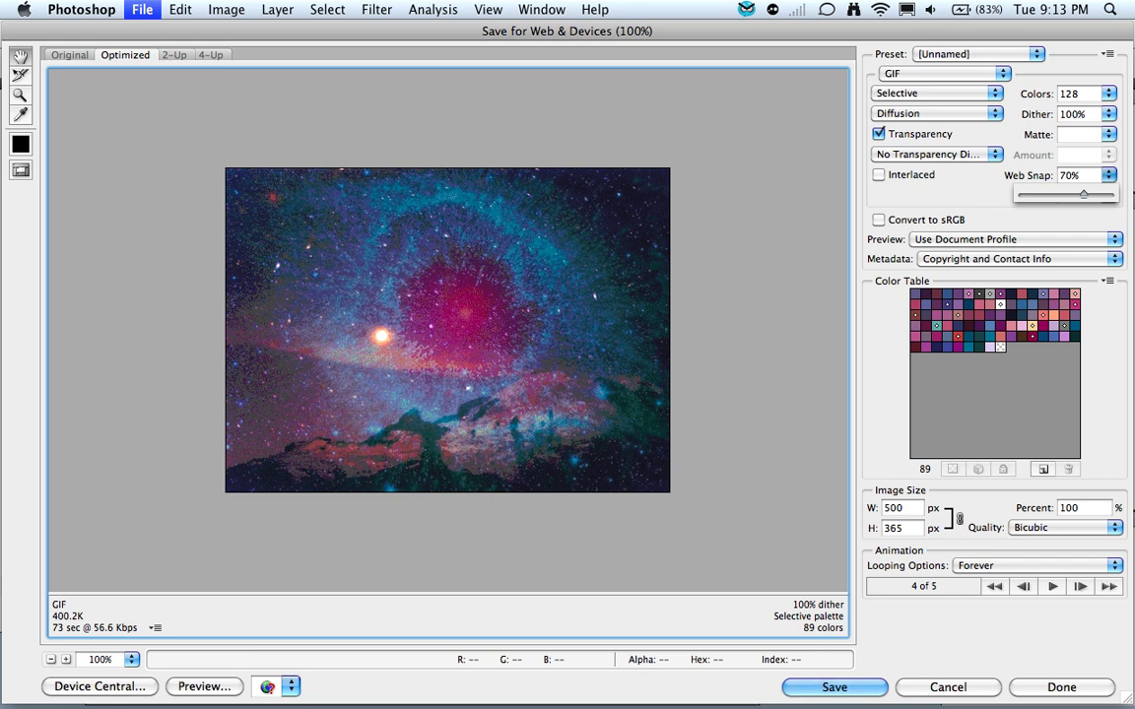
left_click_drag(1075, 194, 1073, 194)
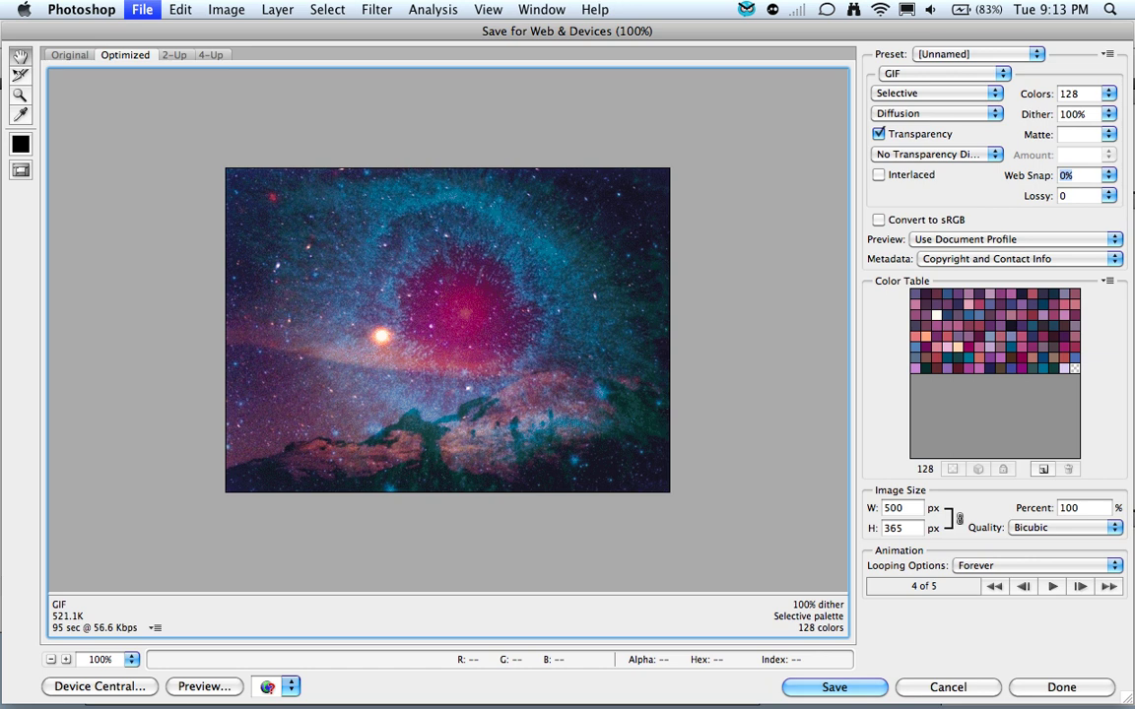
Set lossy compression to 14 and preview the optimized animation.
left_click(1108, 196)
left_click_drag(1018, 214, 1041, 213)
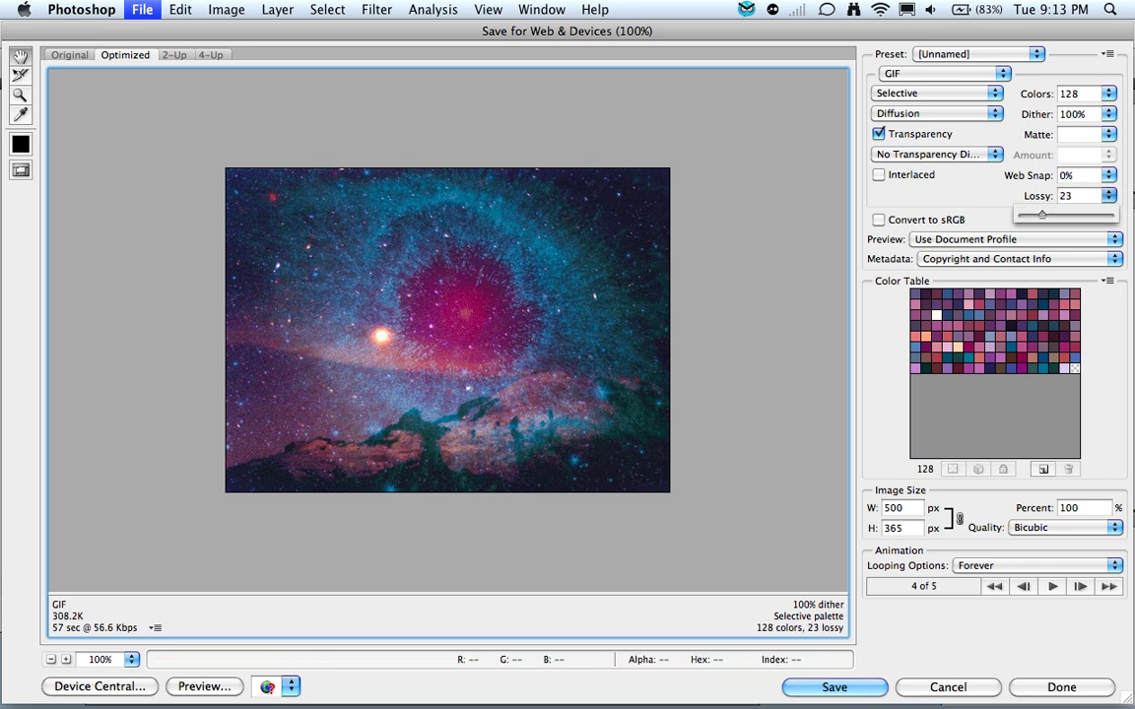
left_click_drag(1041, 213, 1033, 213)
left_click(1052, 586)
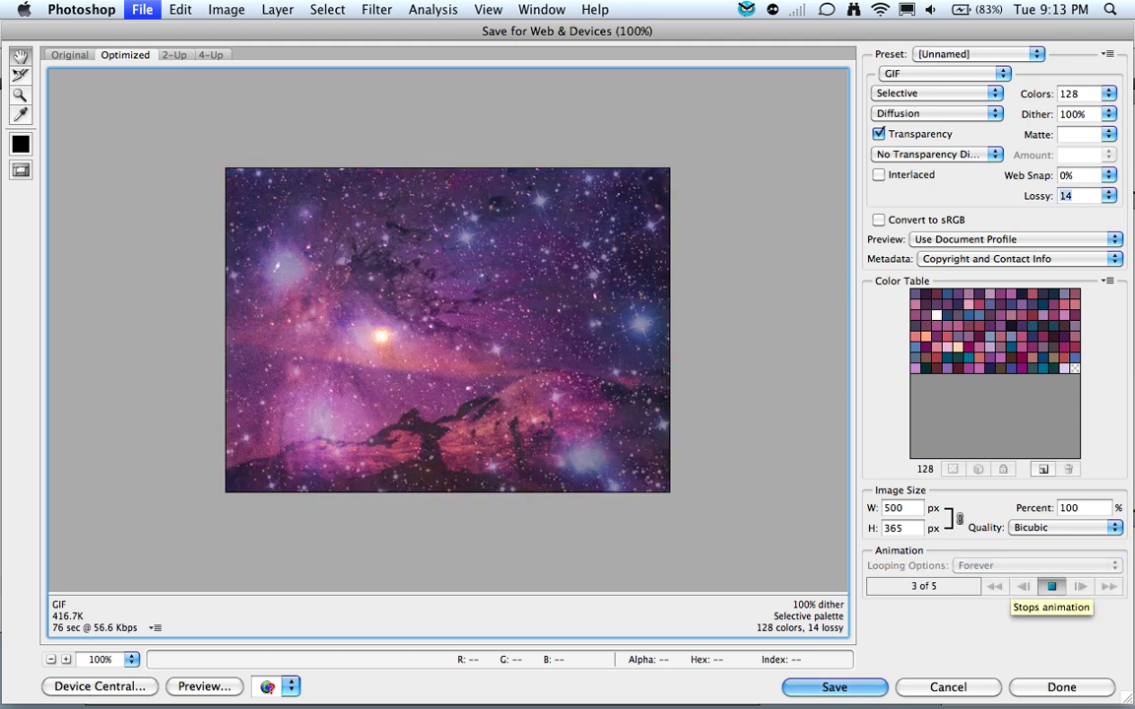
left_click(1052, 586)
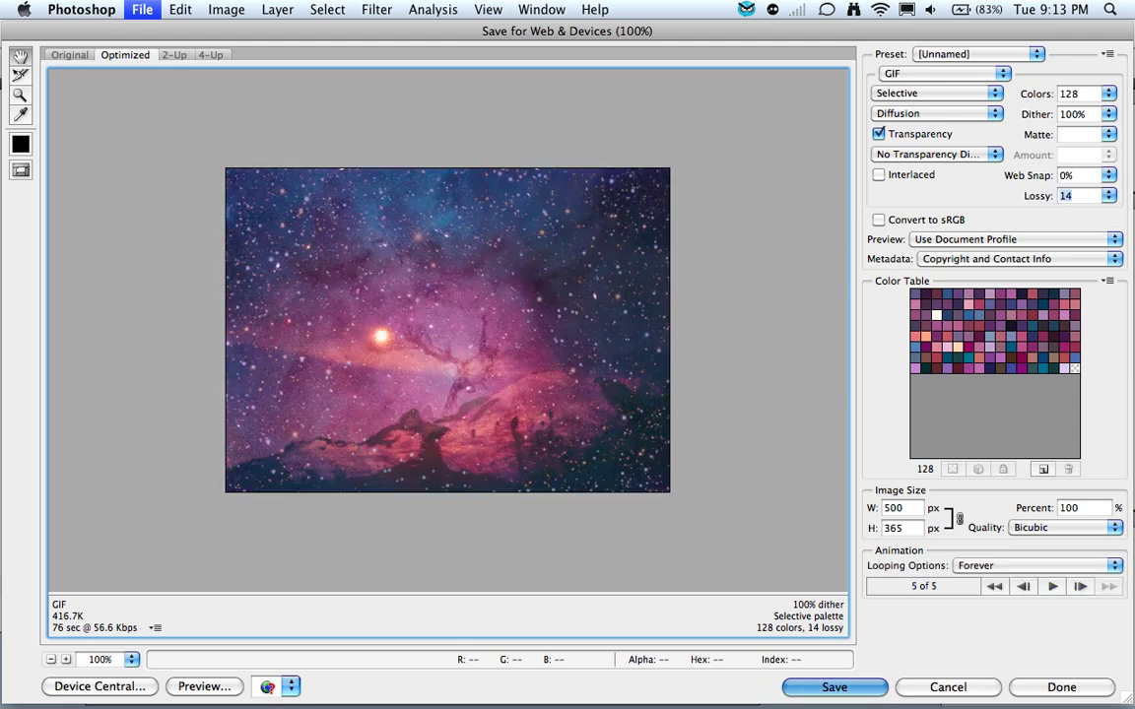
Save the optimized GIF to the Desktop as gif.gif.
key("Return")
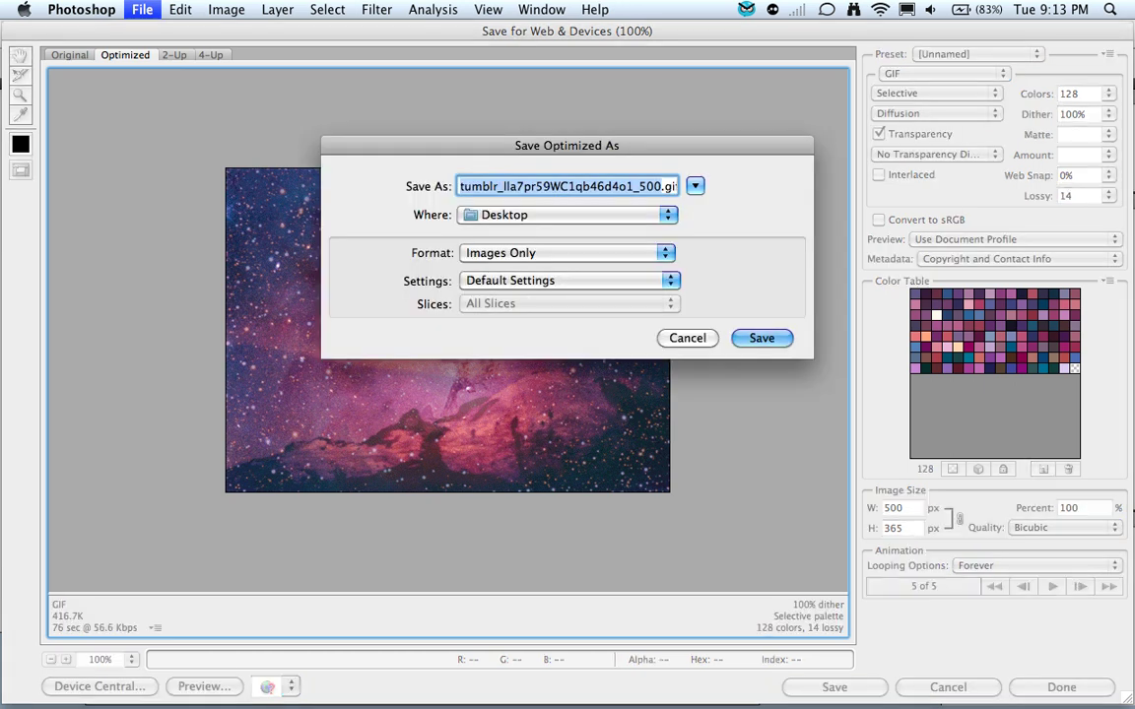
type("gif.gif")
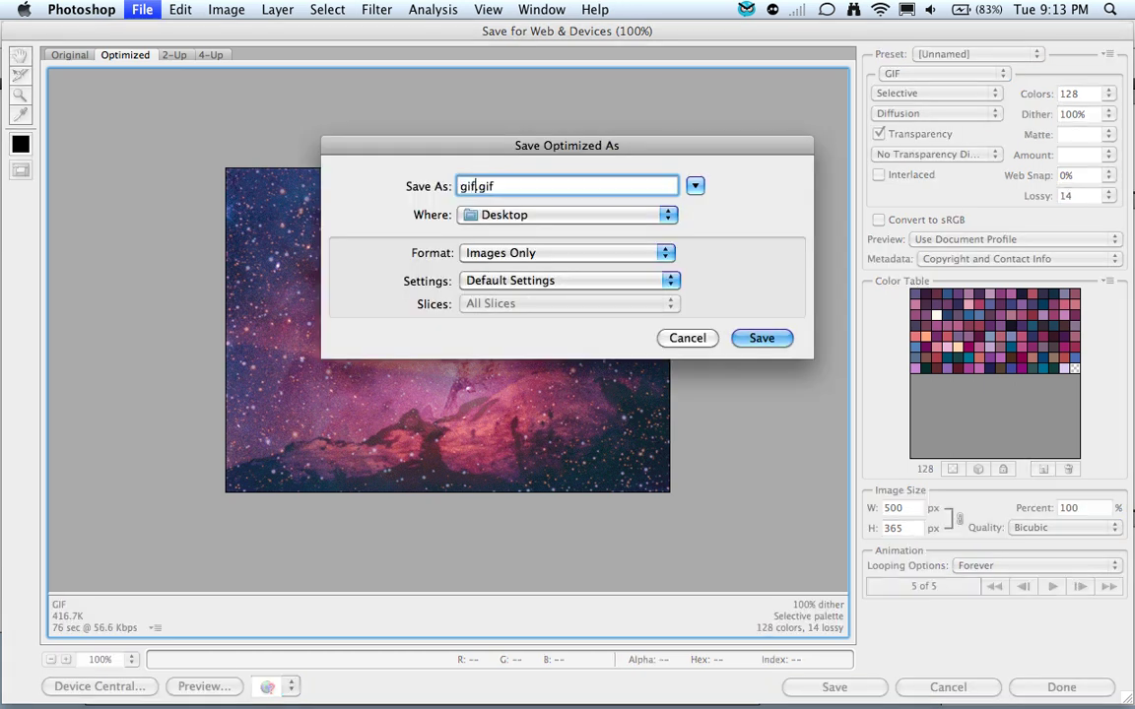
key("Return")
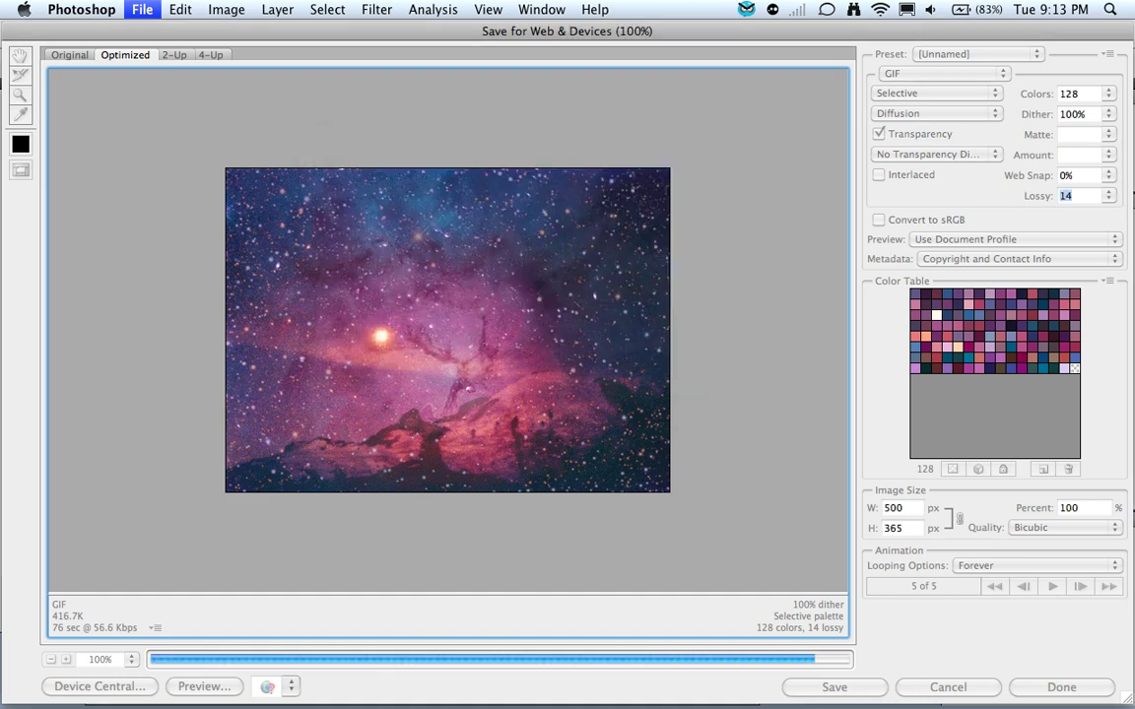
key("ctrl+Up")
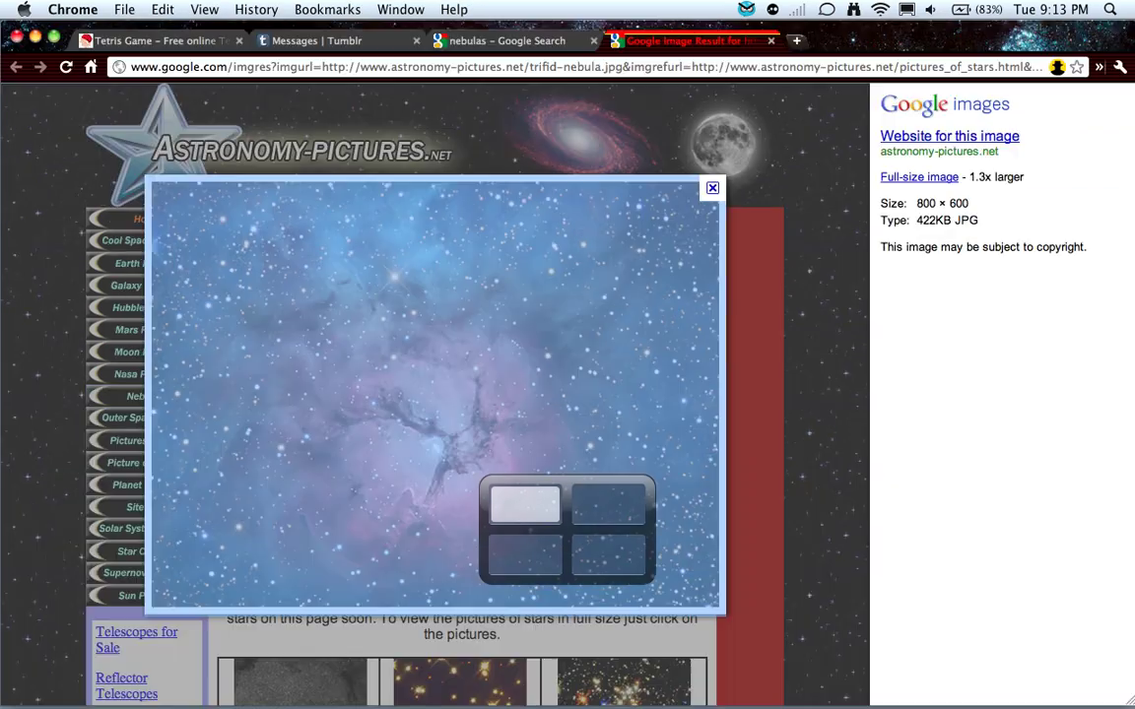
Close the Google image tab and start a new photo post from the blog's Drafts.
key("super+w")
key("super+w")
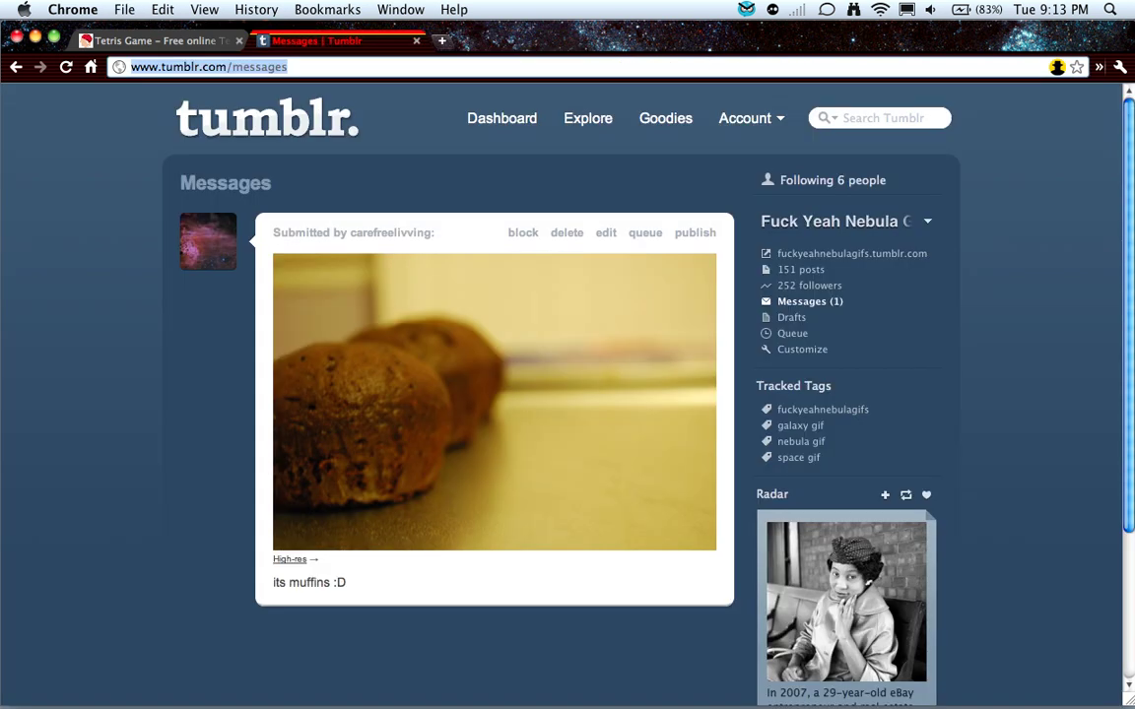
left_click(791, 317)
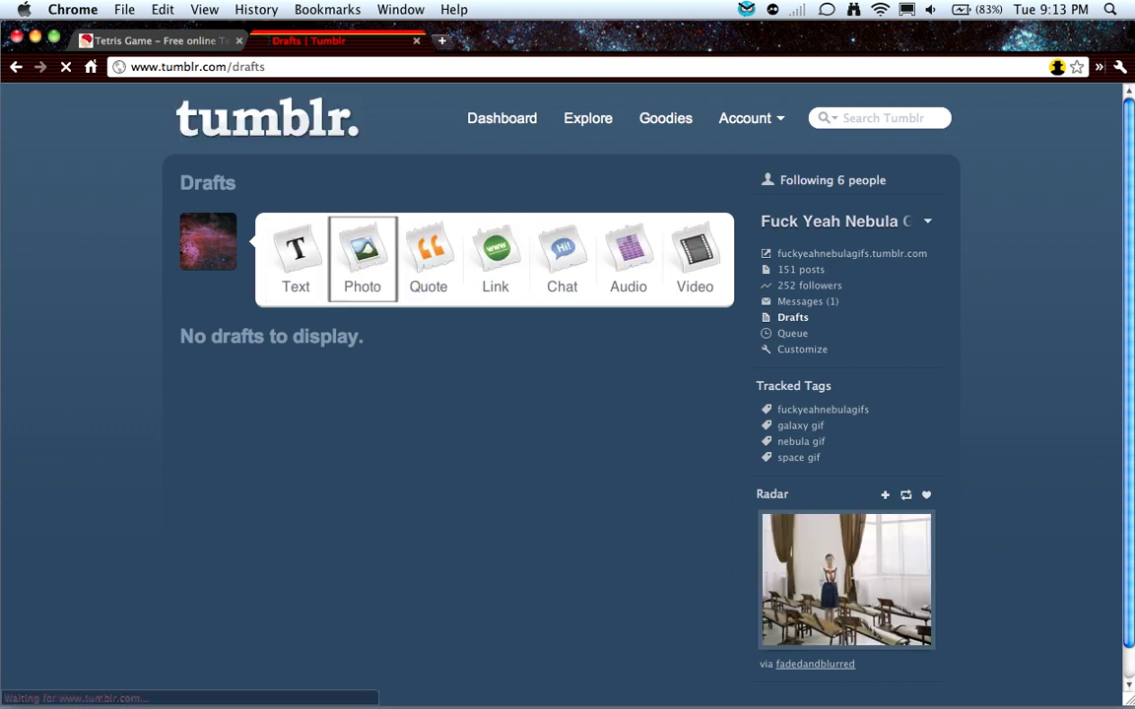
left_click(363, 258)
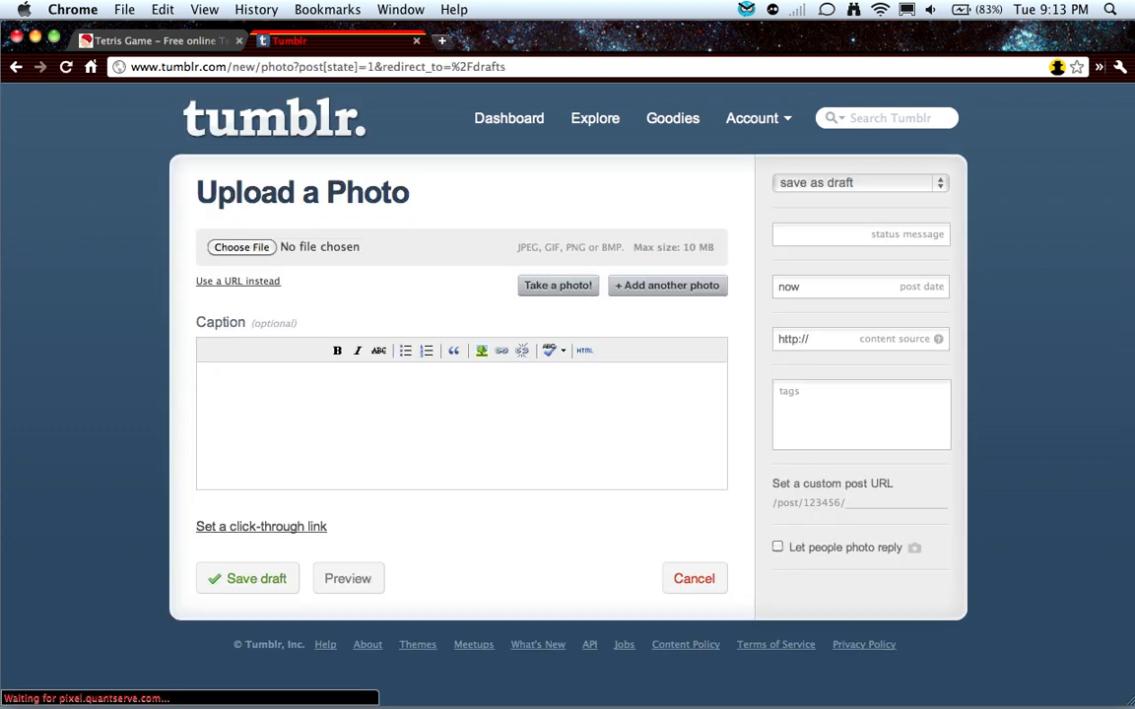
Attach gif.gif to the photo post and save it as a draft.
left_click(241, 246)
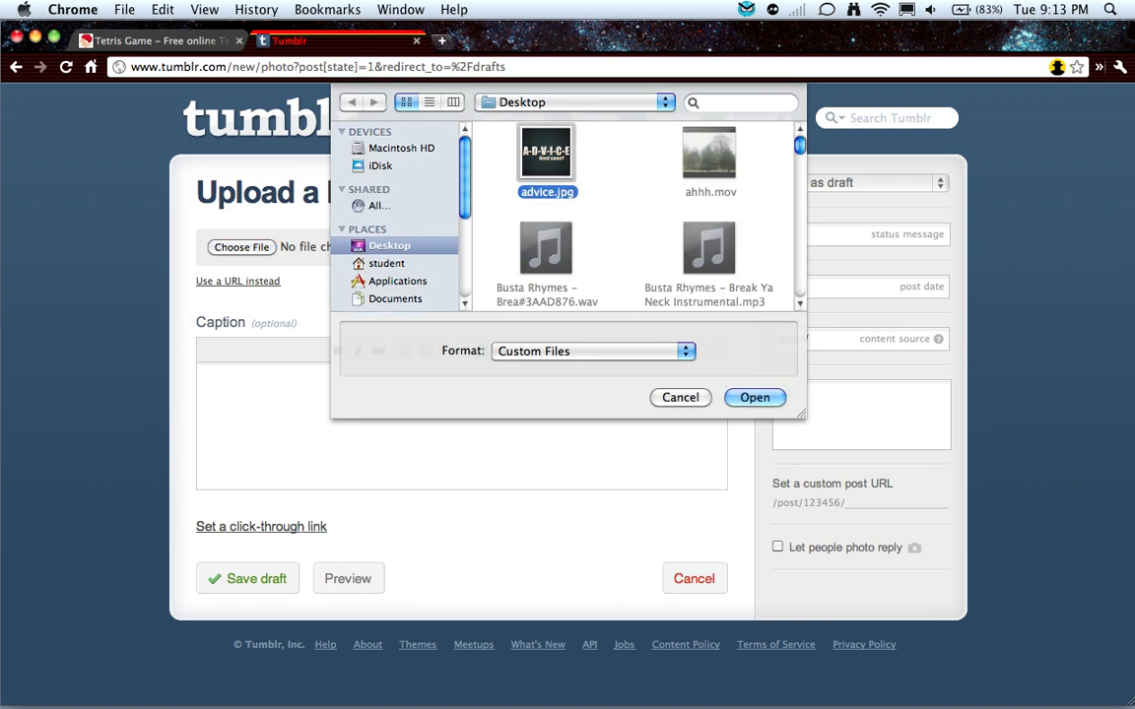
type("gif")
key("Return")
left_click(248, 578)
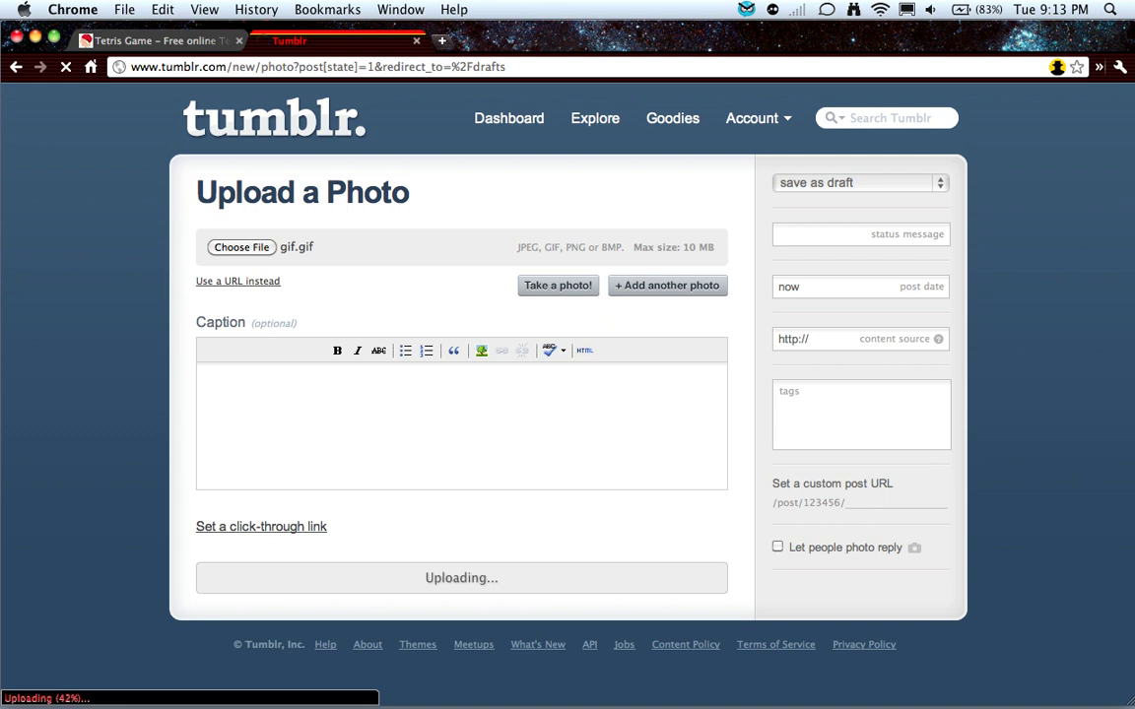